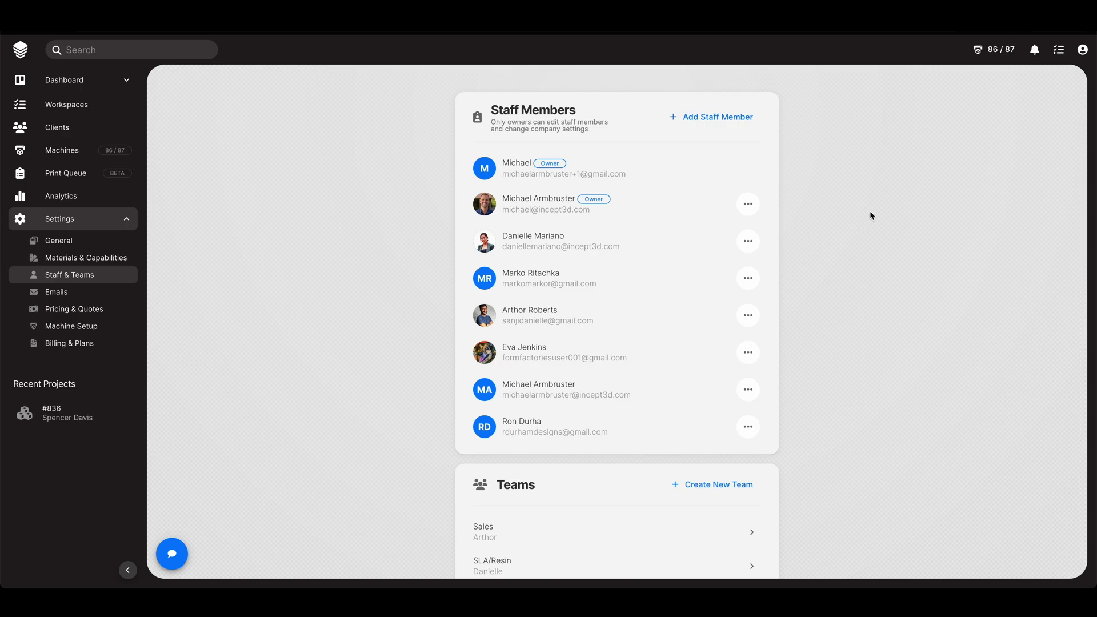
- Cancel the new staff member form and scroll down to the seven-team list
{"action": "left_click", "coordinate": [740, 118]}
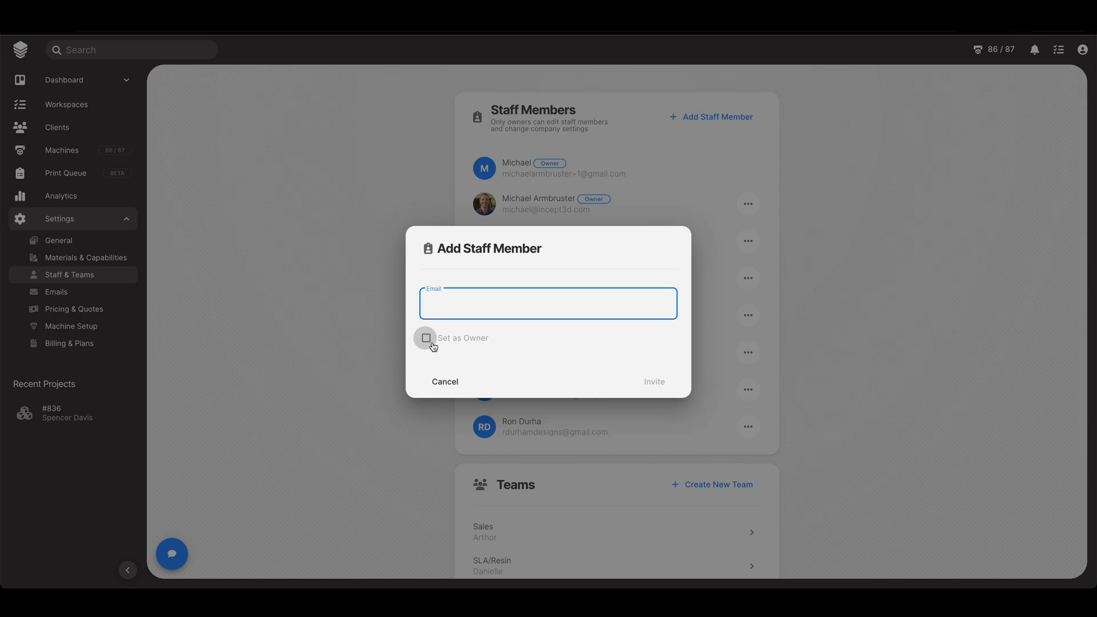
{"action": "left_click", "coordinate": [444, 384]}
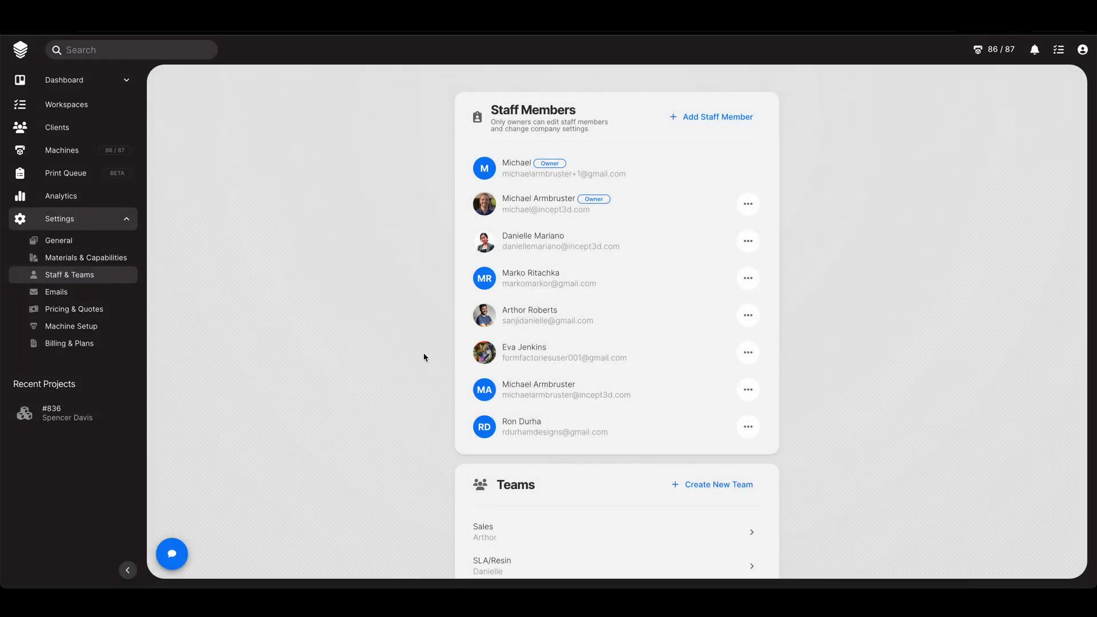
{"action": "scroll", "coordinate": [424, 357], "scroll_direction": "down", "scroll_amount": 4}
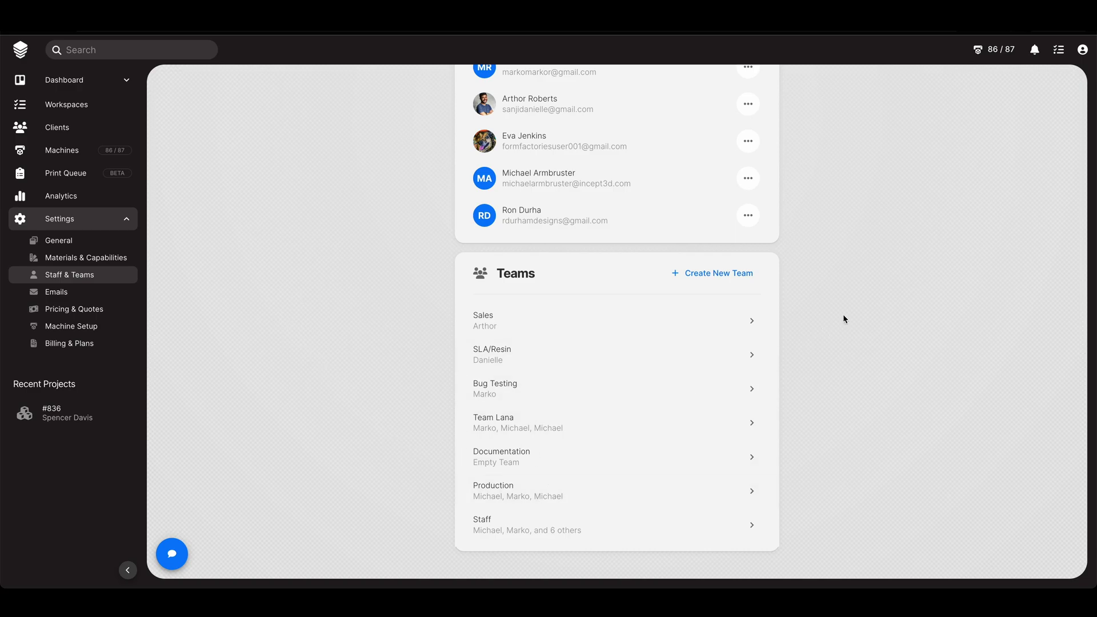
{"action": "left_click", "coordinate": [714, 275]}
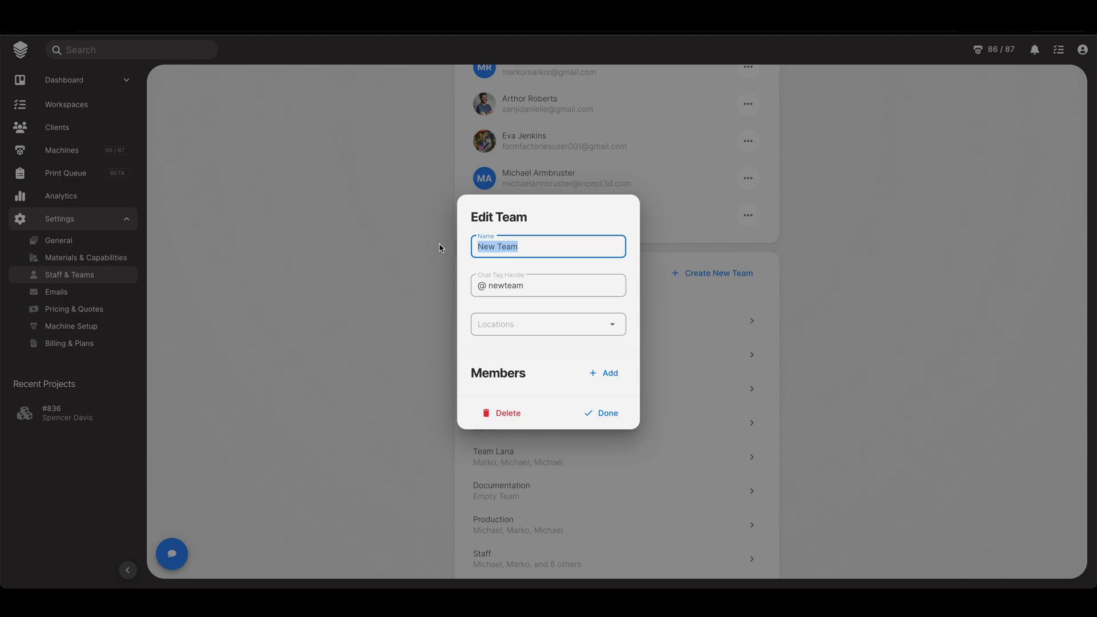
{"action": "type", "text": "Inventory"}
{"action": "left_click", "coordinate": [503, 286]}
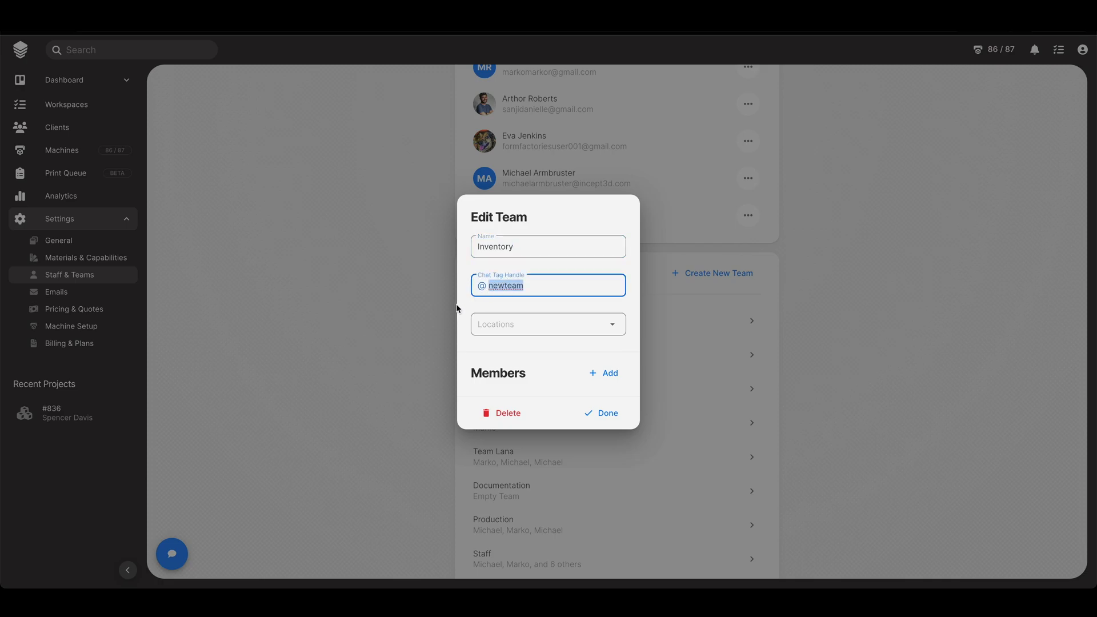
{"action": "type", "text": "inventory"}
{"action": "left_click", "coordinate": [473, 324]}
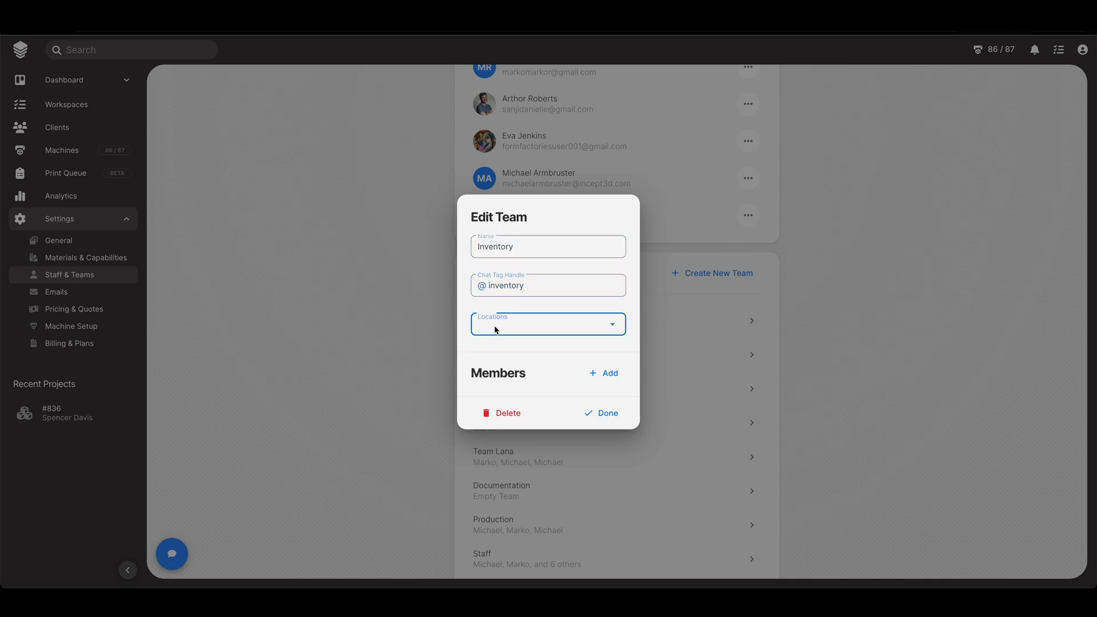
{"action": "left_click", "coordinate": [481, 330]}
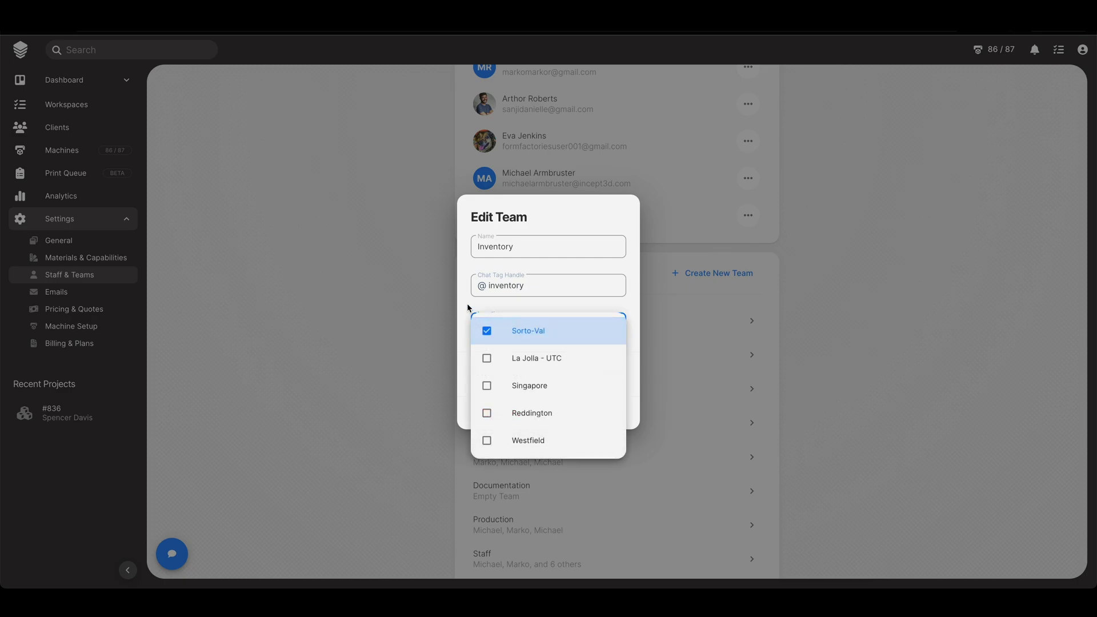
{"action": "left_click", "coordinate": [467, 308]}
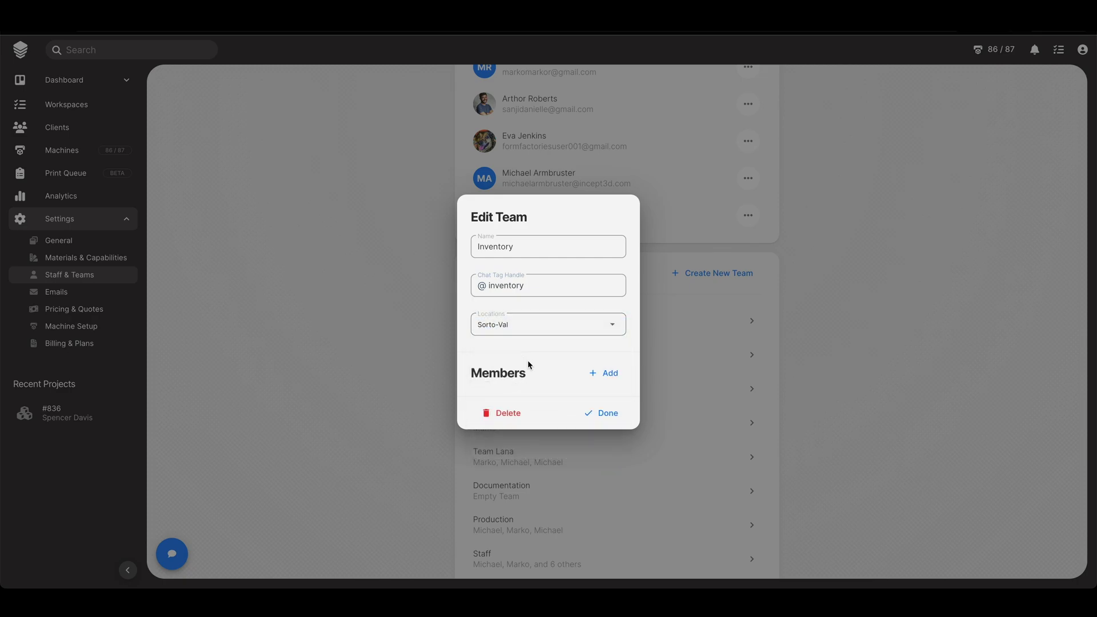
- Add two staff members to the Inventory team and save it
{"action": "left_click", "coordinate": [607, 378]}
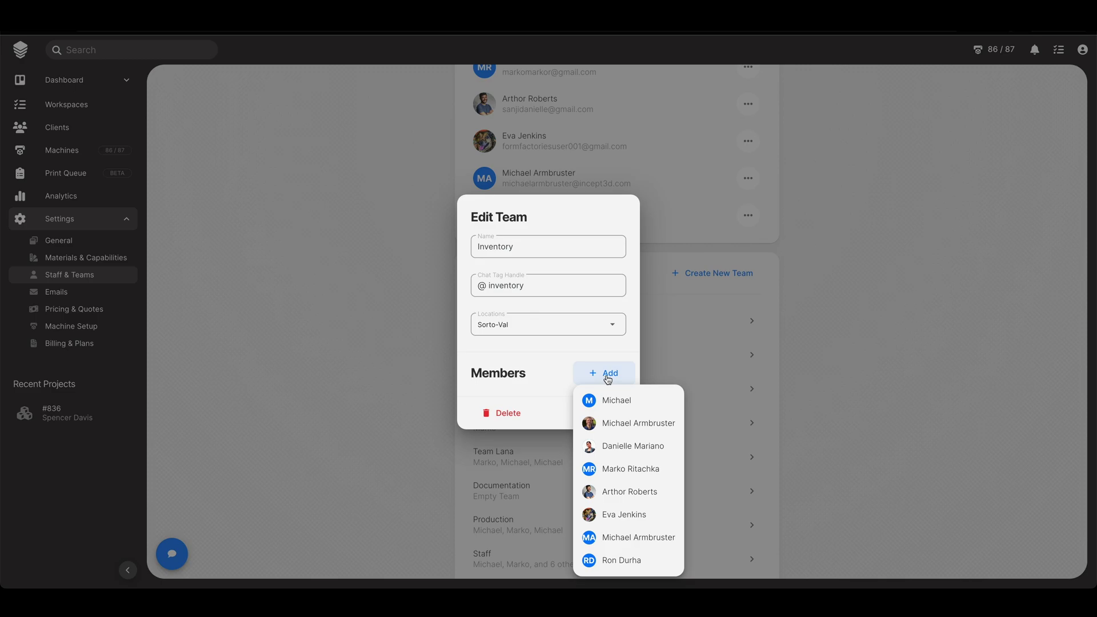
{"action": "left_click", "coordinate": [618, 402]}
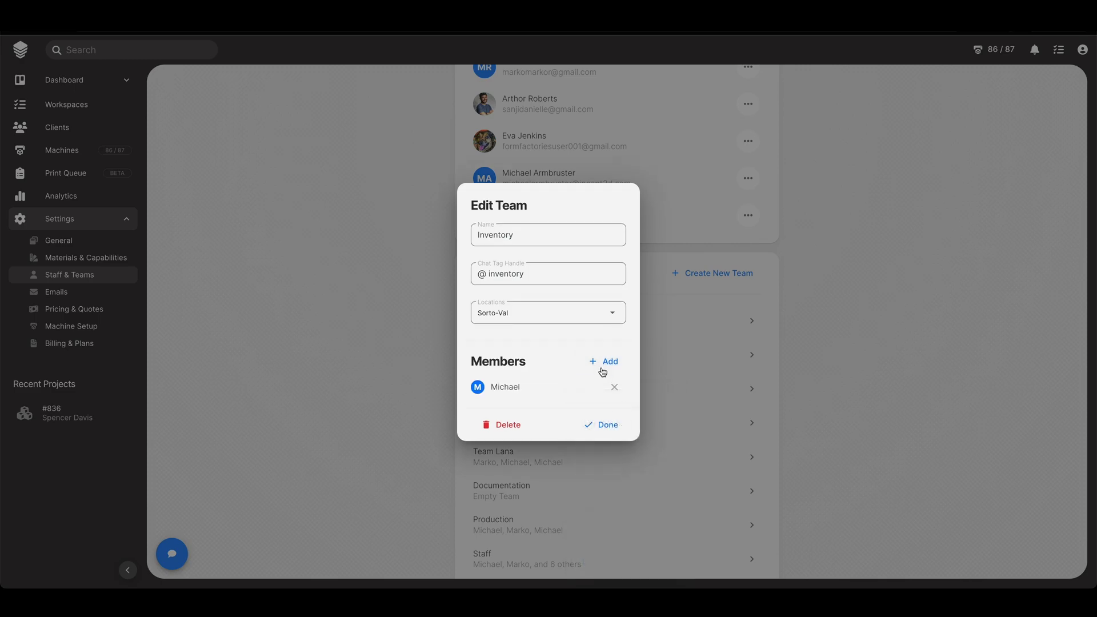
{"action": "left_click", "coordinate": [602, 370]}
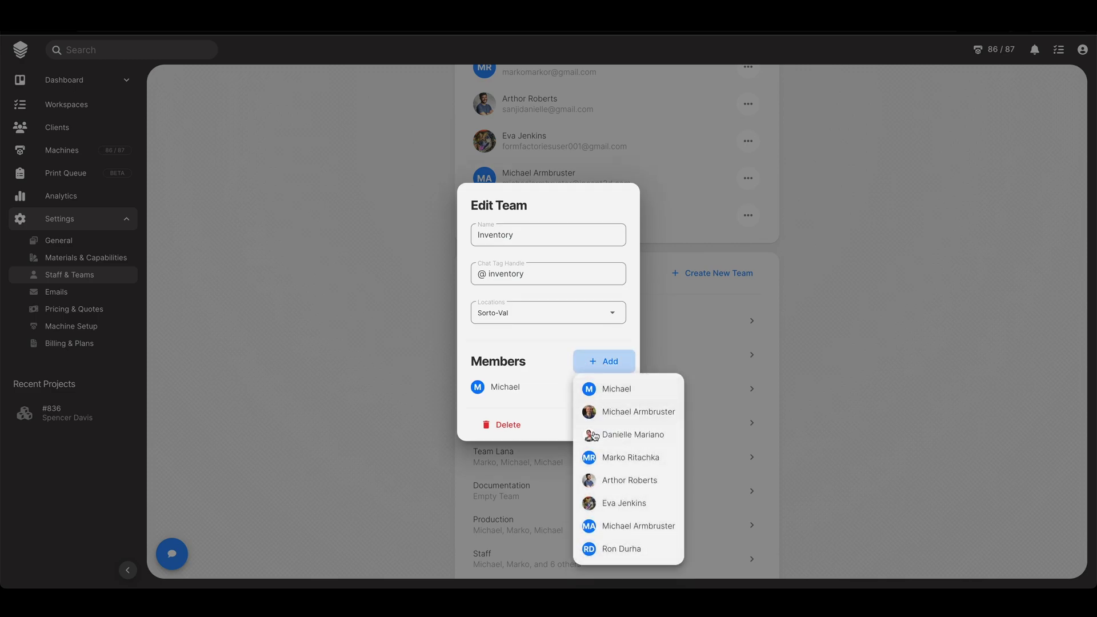
{"action": "left_click", "coordinate": [613, 506]}
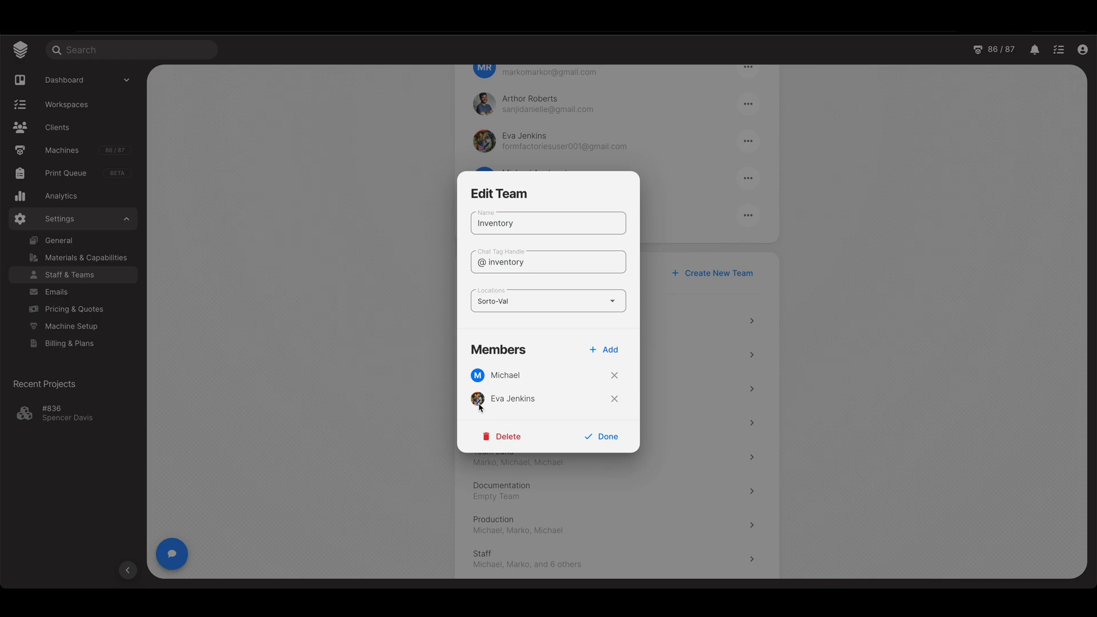
{"action": "left_click", "coordinate": [609, 443]}
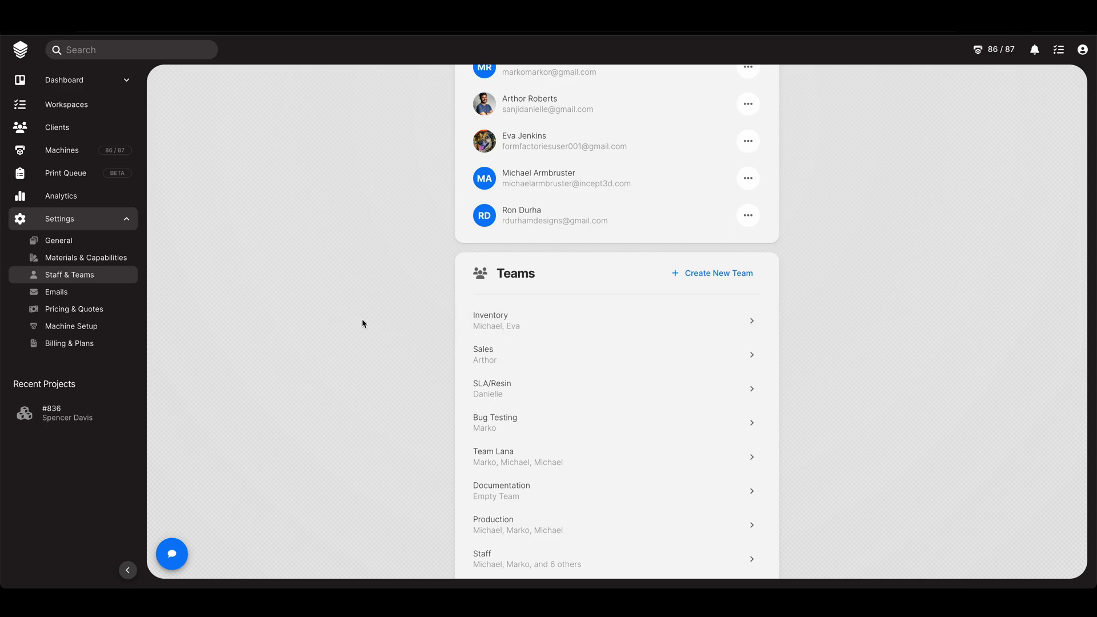
- Open the SynthSys project details and connectorC's part chat
{"action": "left_click", "coordinate": [20, 50]}
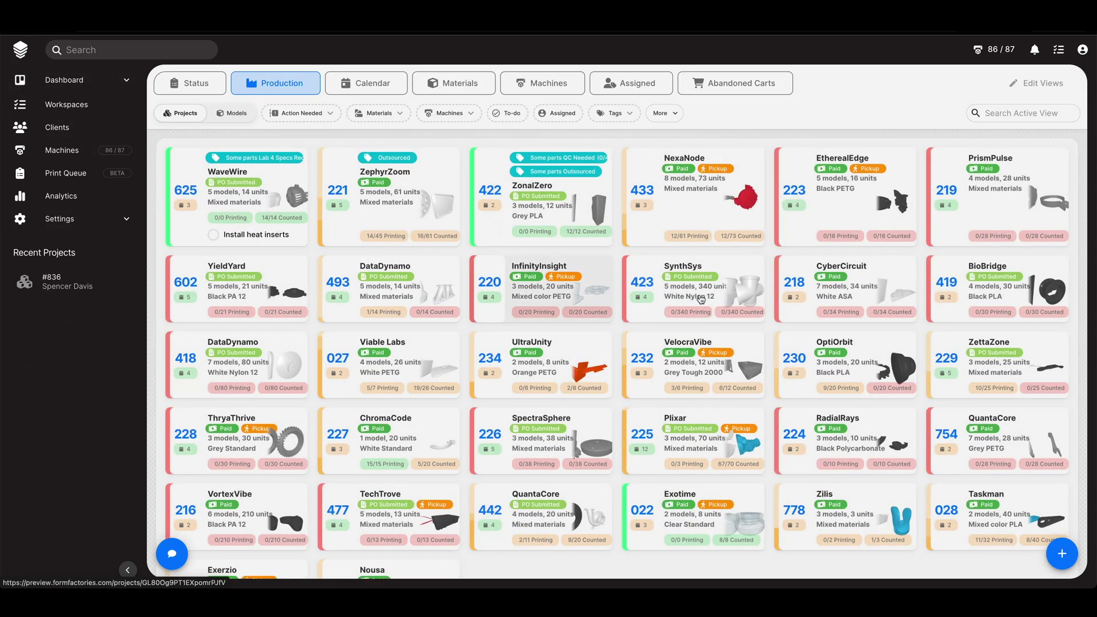
{"action": "left_click", "coordinate": [730, 293]}
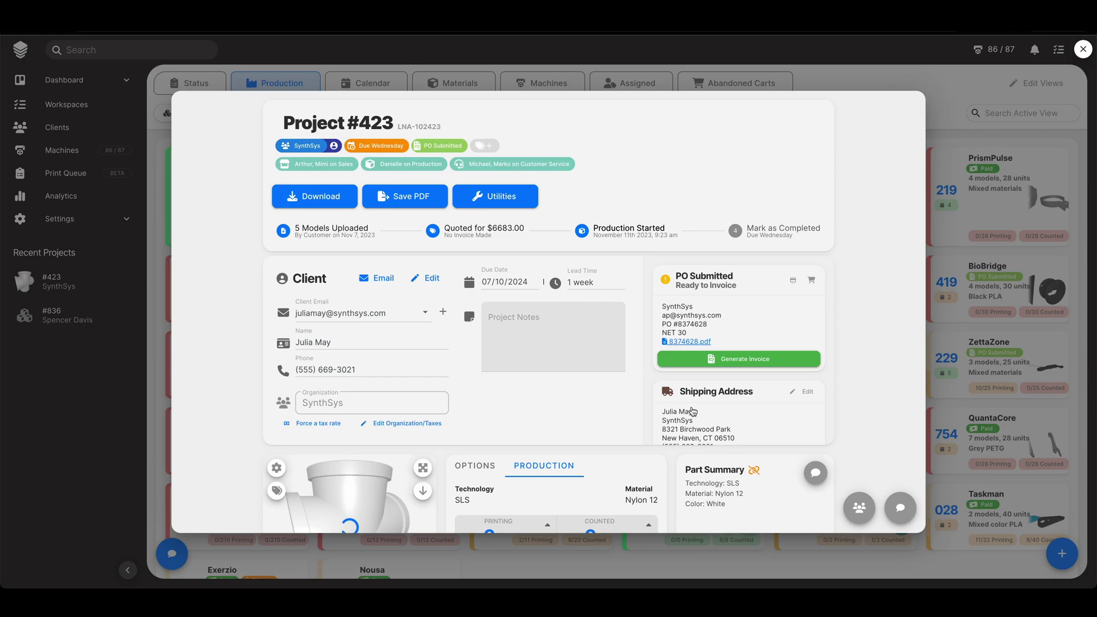
{"action": "scroll", "coordinate": [834, 426], "scroll_direction": "down", "scroll_amount": 5}
{"action": "scroll", "coordinate": [850, 434], "scroll_direction": "down", "scroll_amount": 3}
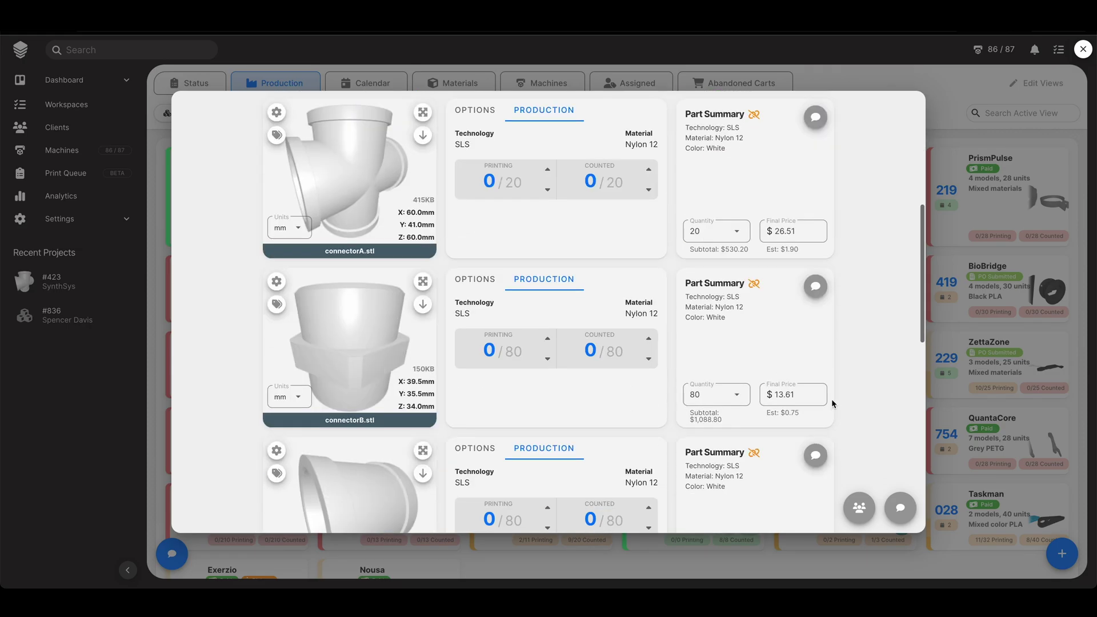
{"action": "left_click", "coordinate": [815, 457]}
{"action": "scroll", "coordinate": [879, 422], "scroll_direction": "down", "scroll_amount": 3}
{"action": "left_click", "coordinate": [735, 386]}
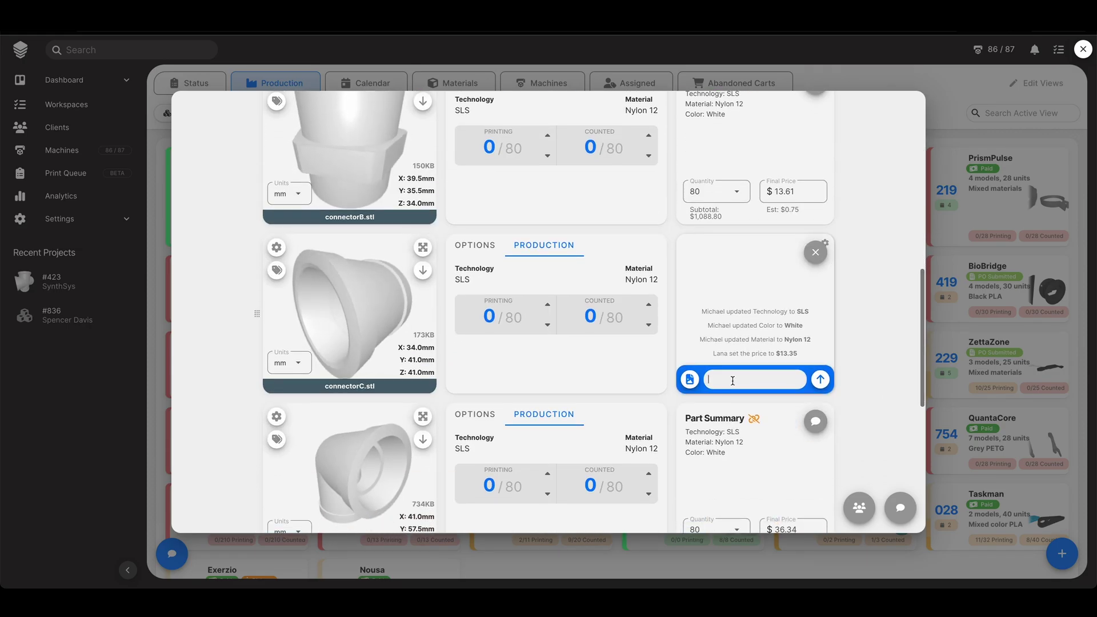
{"action": "type", "text": "@inv"}
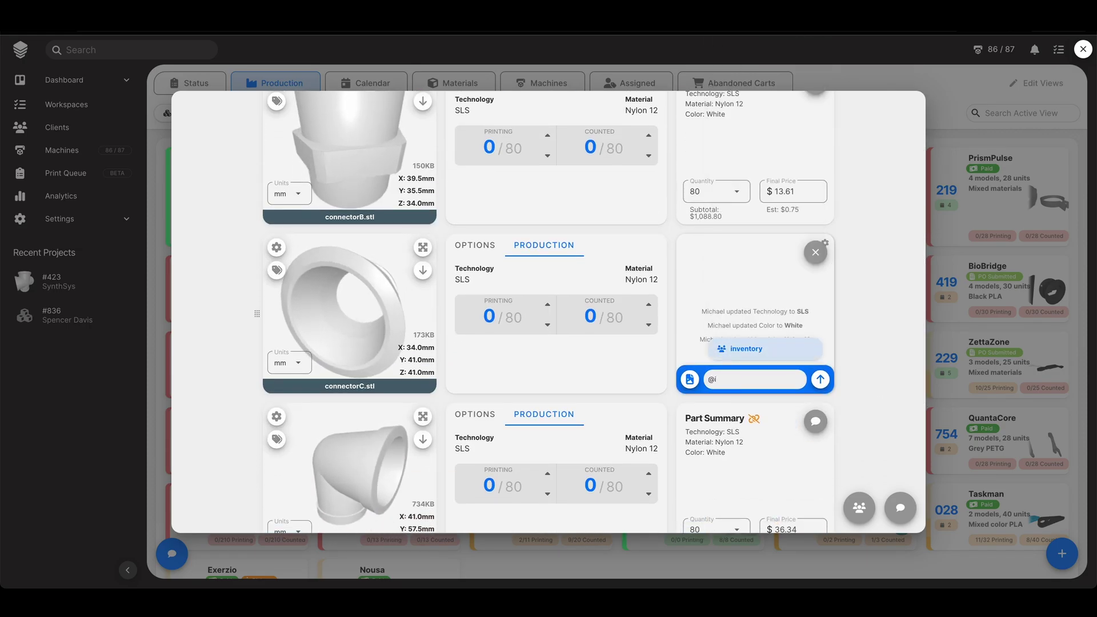
{"action": "key", "text": "Return"}
{"action": "type", "text": "We need "}
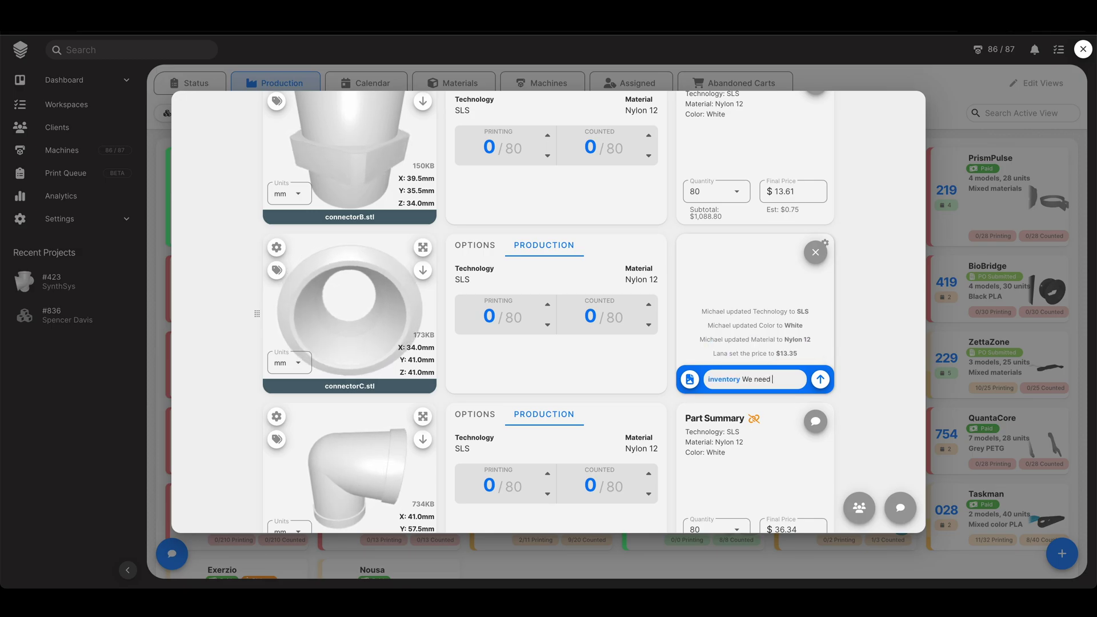
{"action": "type", "text": "the"}
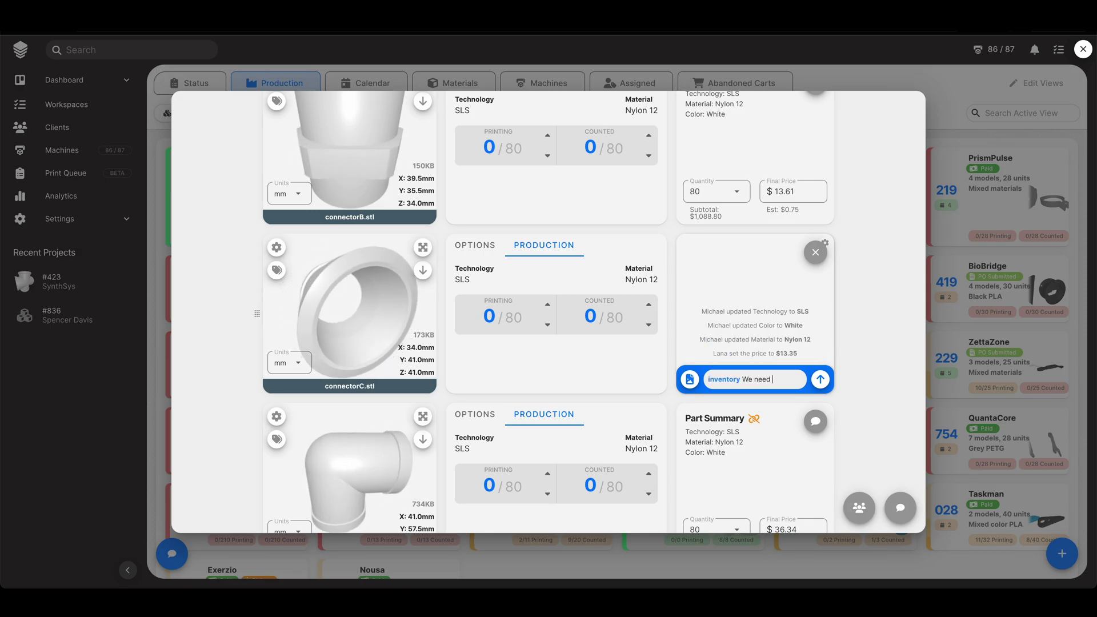
{"action": "type", "text": " m"}
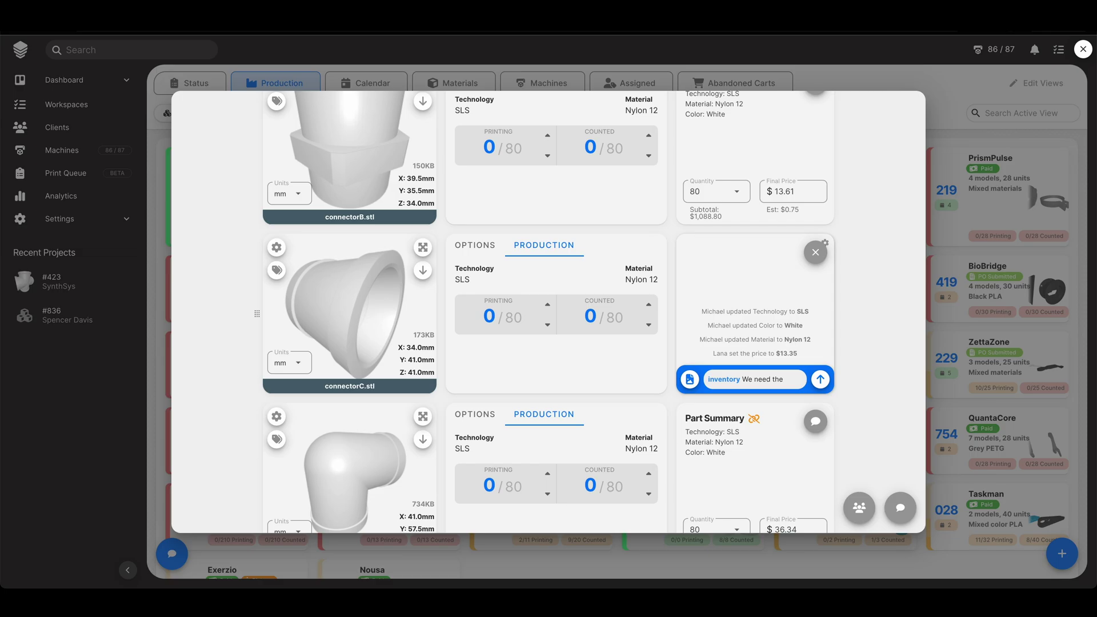
{"action": "type", "text": "aterial for this part."}
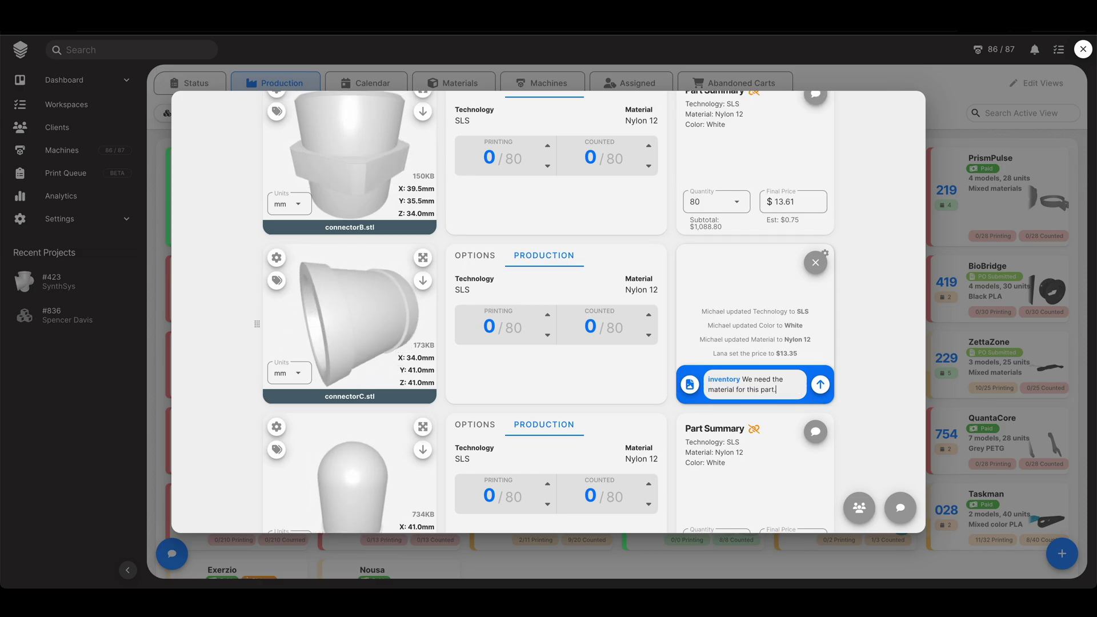
{"action": "key", "text": "Return"}
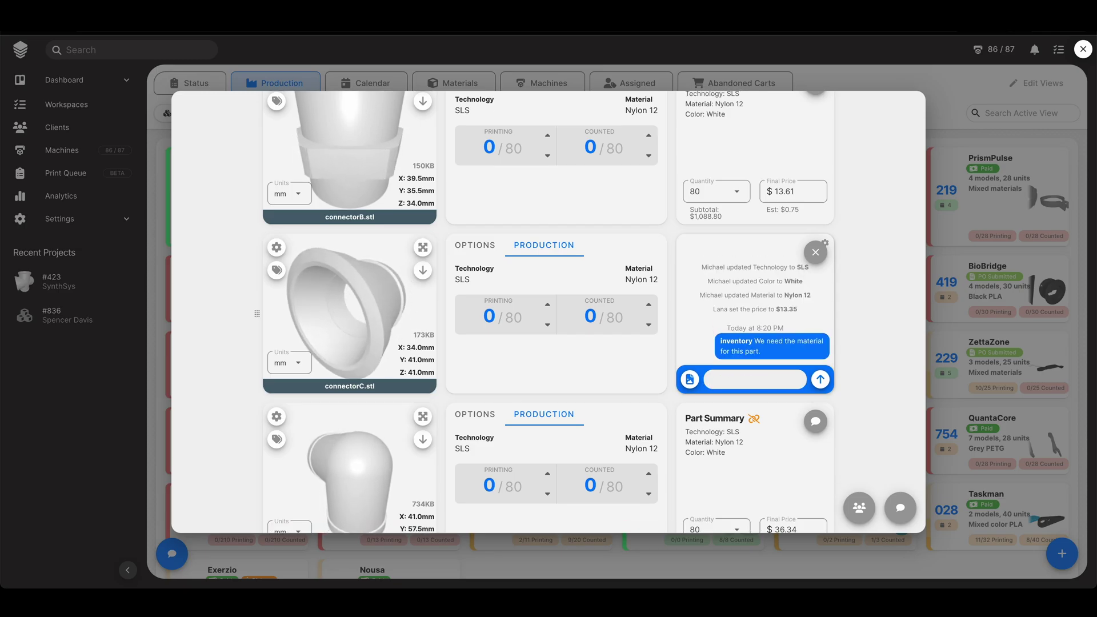
{"action": "left_click", "coordinate": [902, 74]}
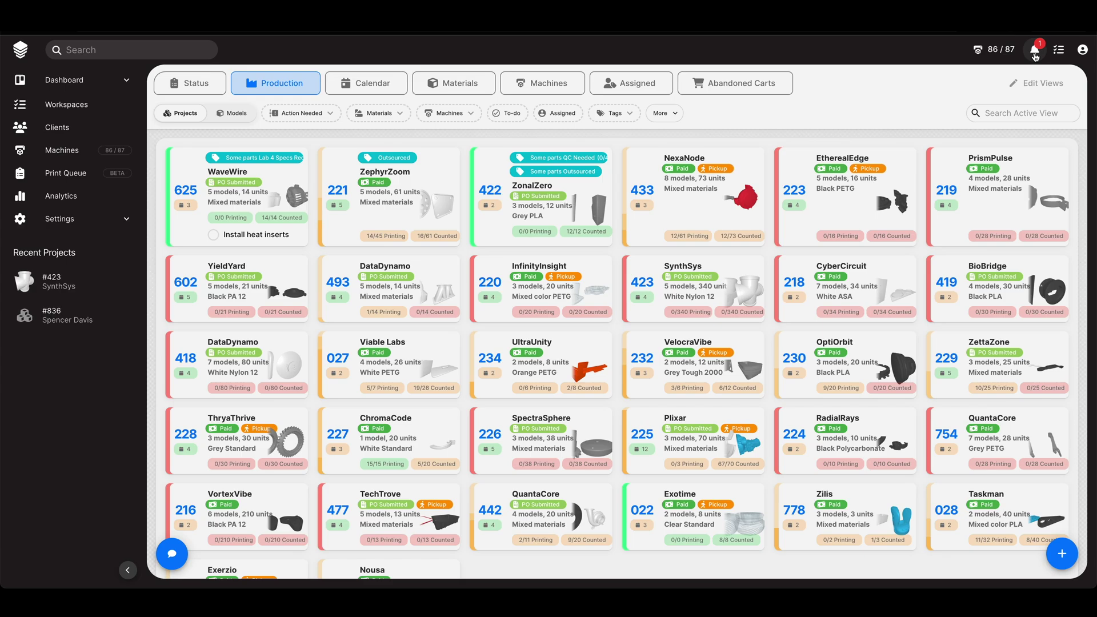
{"action": "left_click", "coordinate": [1035, 52]}
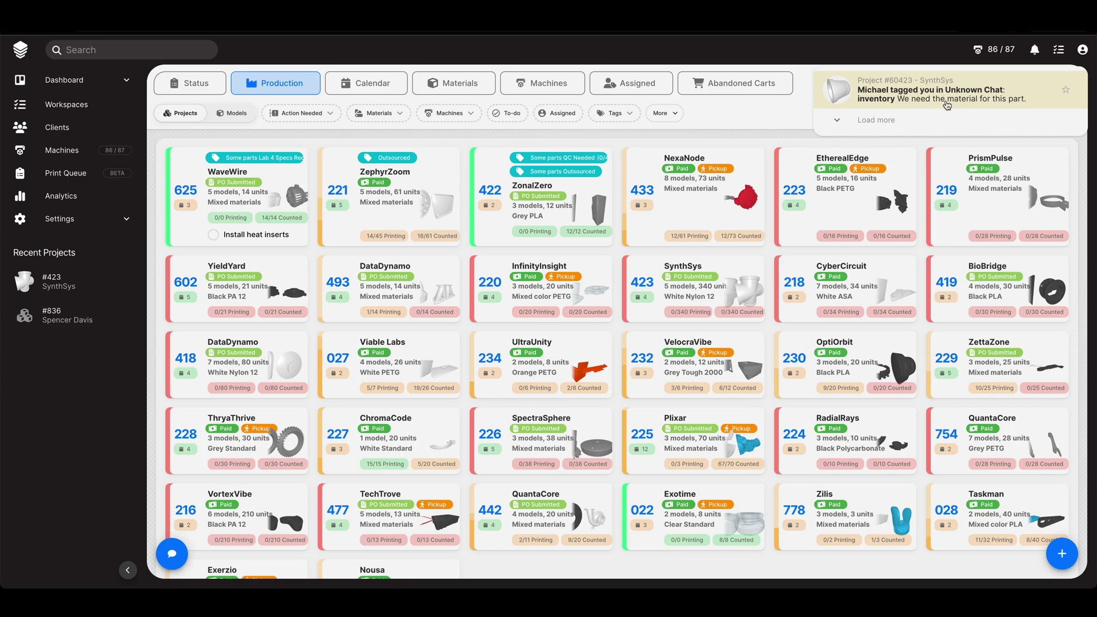
- Open project #423 from the tagged-chat notification, close the comment thread, and return to the Production board
{"action": "left_click", "coordinate": [896, 102]}
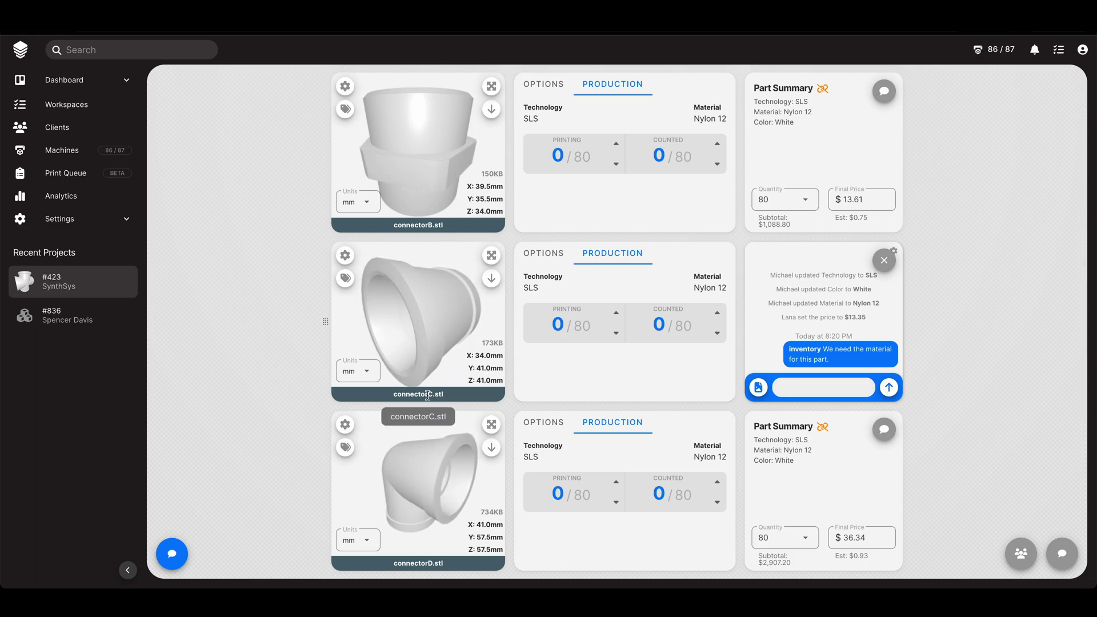
{"action": "left_click", "coordinate": [884, 260]}
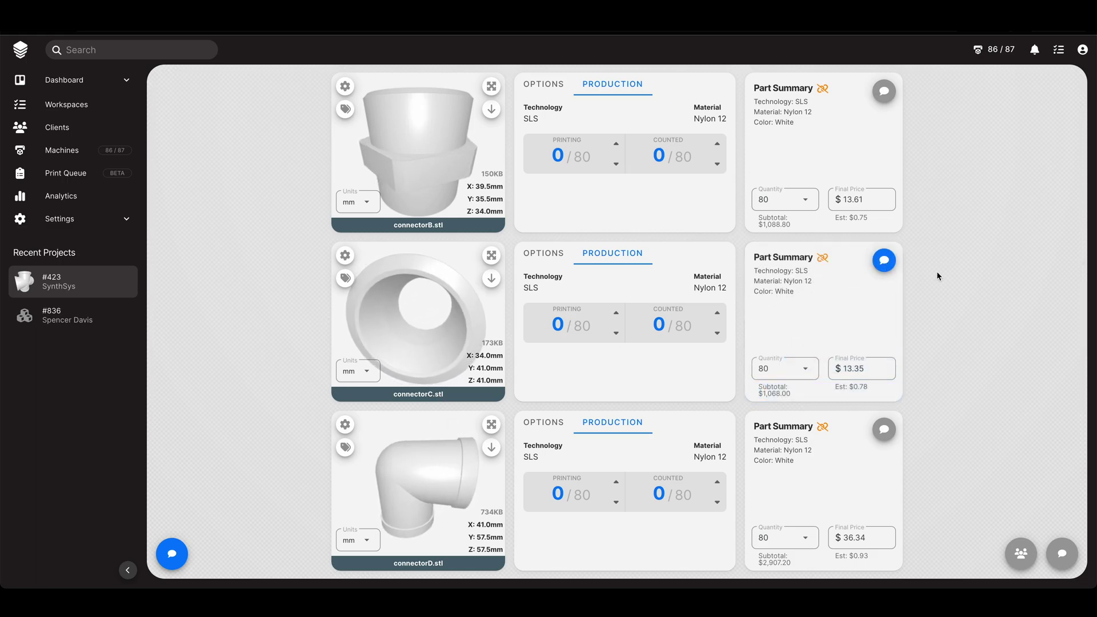
{"action": "left_click", "coordinate": [27, 58]}
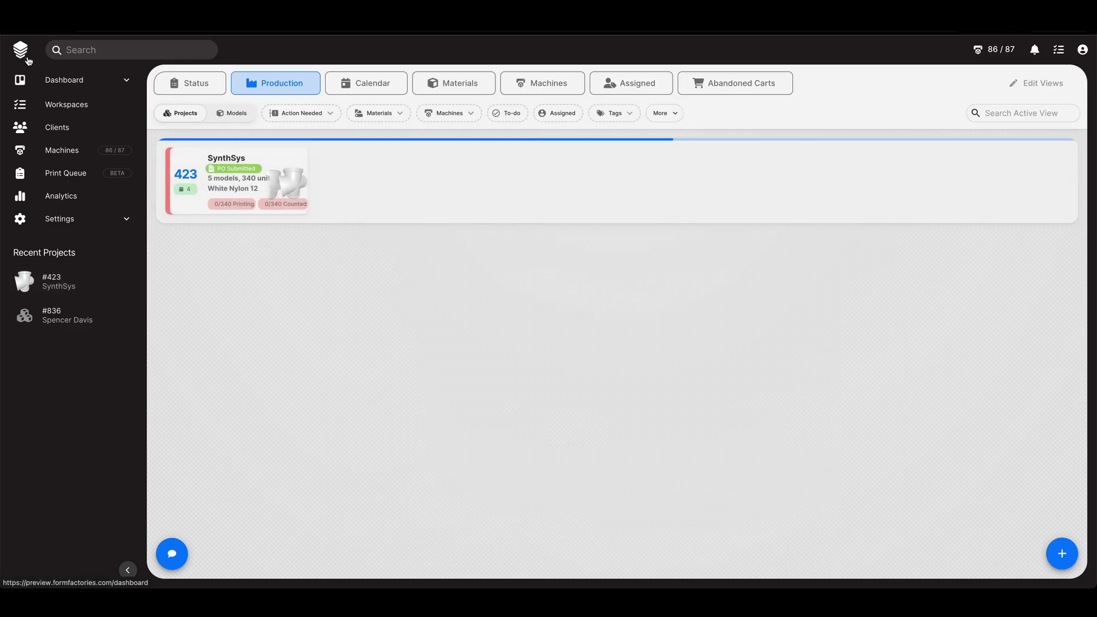
- Go to General settings and jump to the Inventory section
{"action": "left_click", "coordinate": [64, 220]}
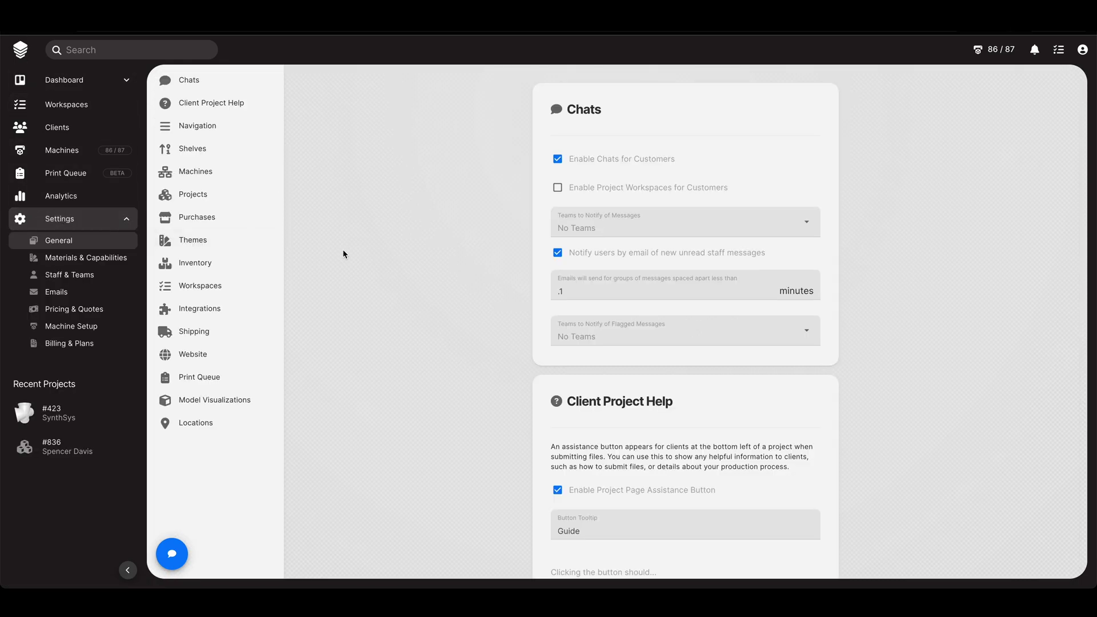
{"action": "left_click", "coordinate": [201, 269]}
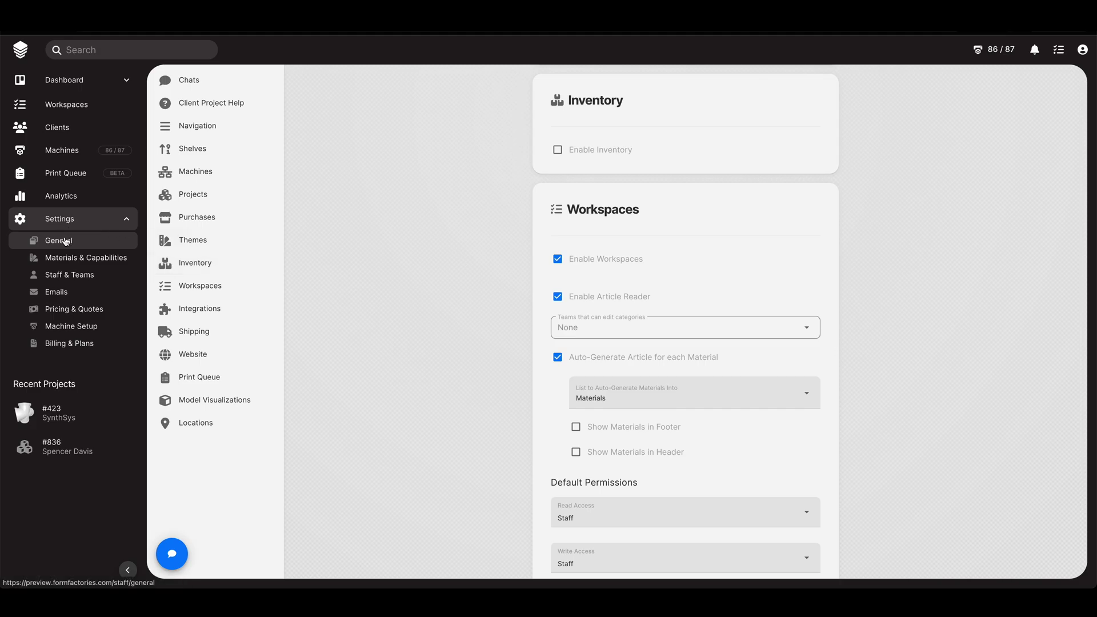
- Enable Inventory and have the Inventory team notified of needed restocks
{"action": "left_click", "coordinate": [205, 265]}
{"action": "left_click", "coordinate": [557, 150]}
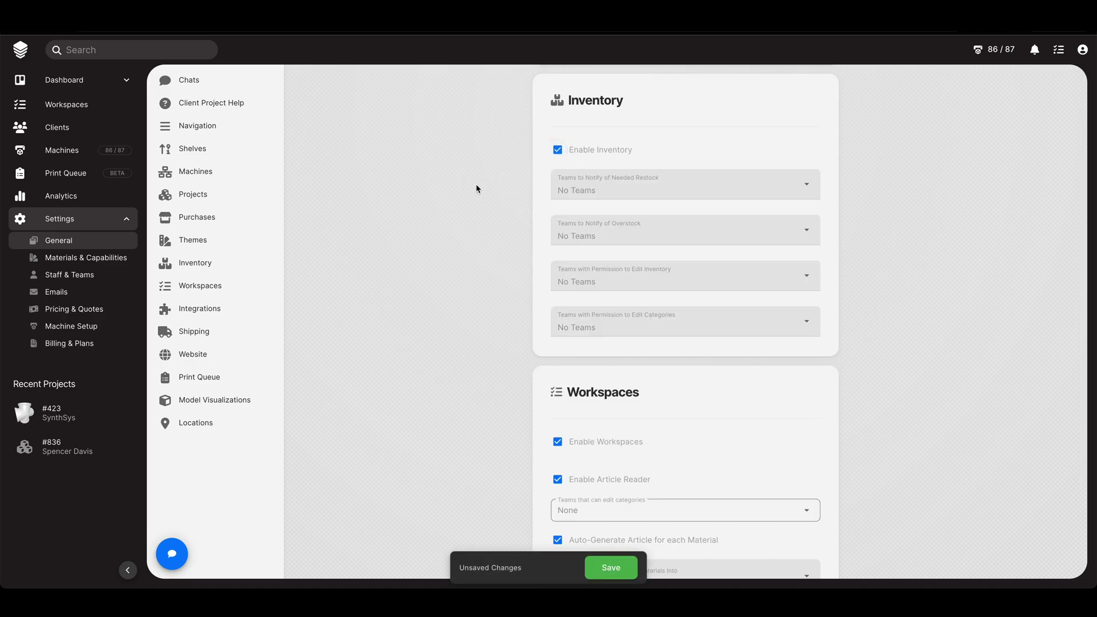
{"action": "left_click", "coordinate": [803, 193]}
{"action": "scroll", "coordinate": [577, 308], "scroll_direction": "down", "scroll_amount": 2}
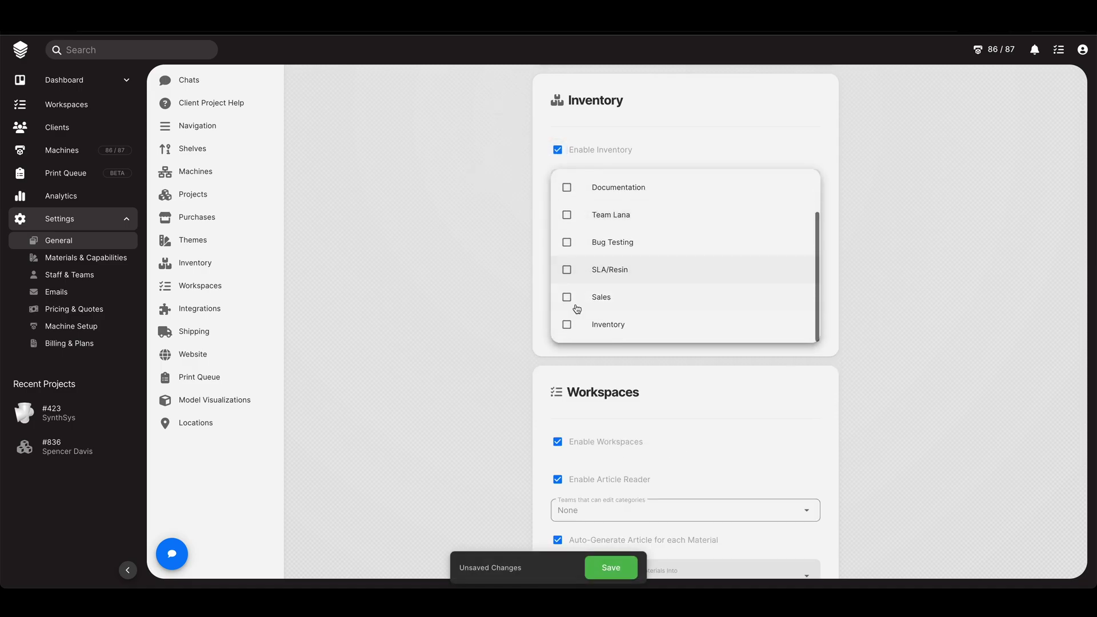
{"action": "left_click", "coordinate": [567, 324]}
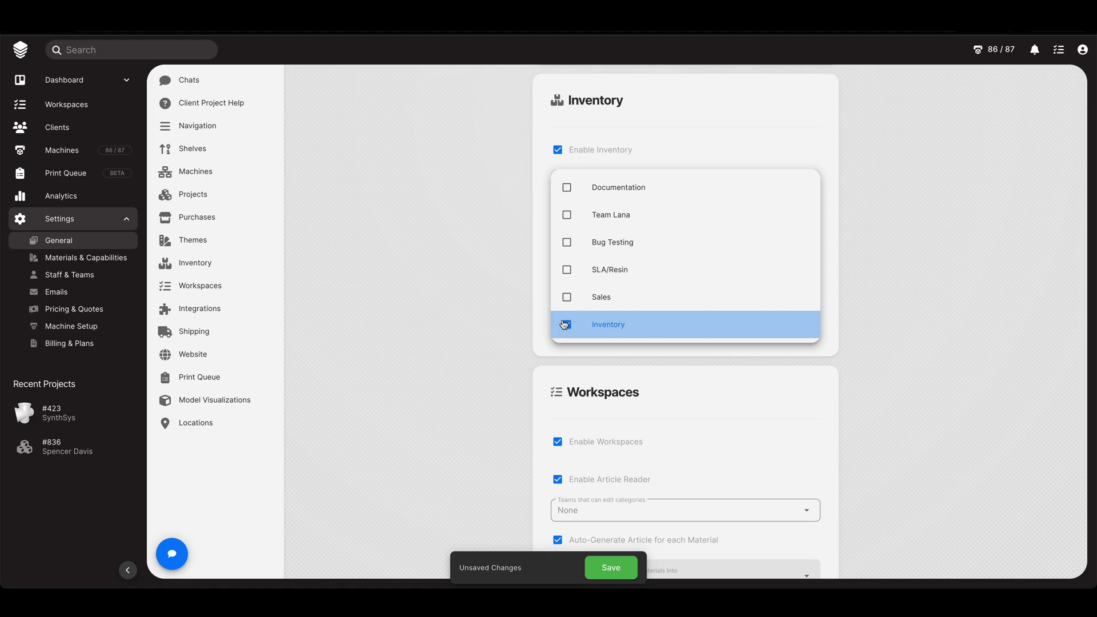
{"action": "left_click", "coordinate": [477, 277]}
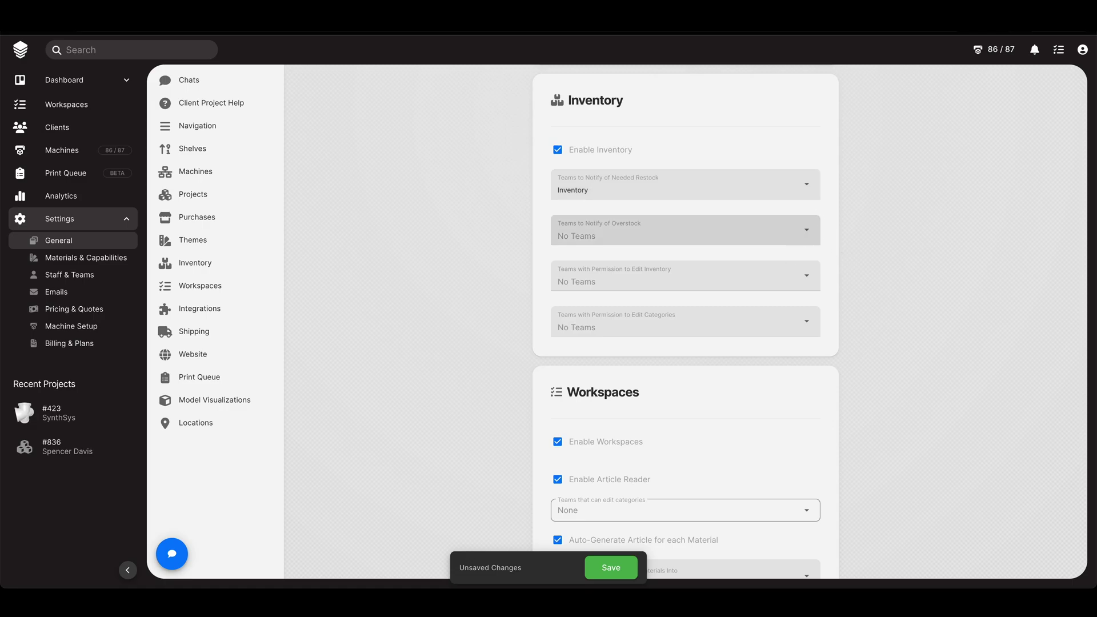
- Have the Inventory team notified of overstock as well
{"action": "left_click", "coordinate": [808, 231]}
{"action": "scroll", "coordinate": [600, 365], "scroll_direction": "down", "scroll_amount": 1}
{"action": "scroll", "coordinate": [600, 364], "scroll_direction": "down", "scroll_amount": 1}
{"action": "left_click", "coordinate": [568, 370]}
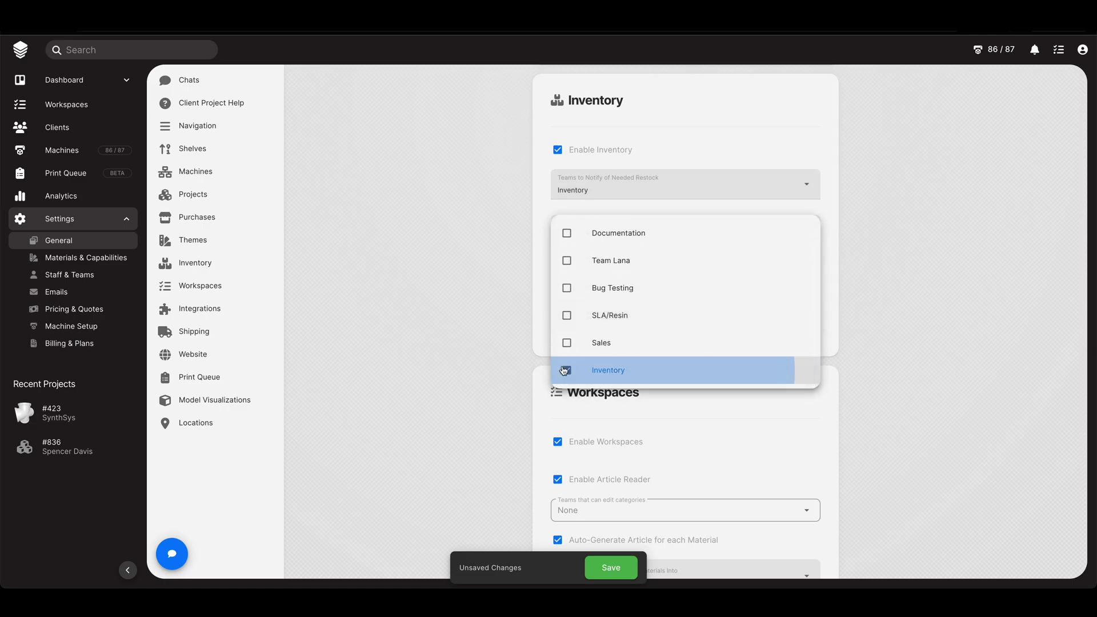
{"action": "left_click", "coordinate": [501, 311]}
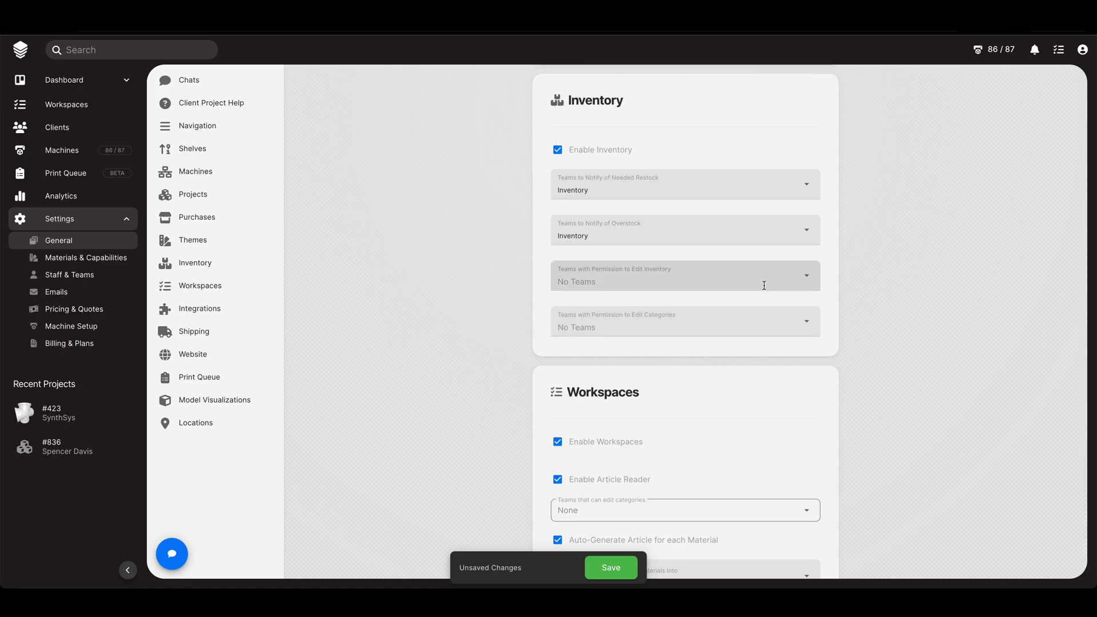
- Give Staff the Edit Inventory and Edit Categories permissions and save the settings
{"action": "left_click", "coordinate": [806, 275]}
{"action": "scroll", "coordinate": [666, 337], "scroll_direction": "down", "scroll_amount": 2}
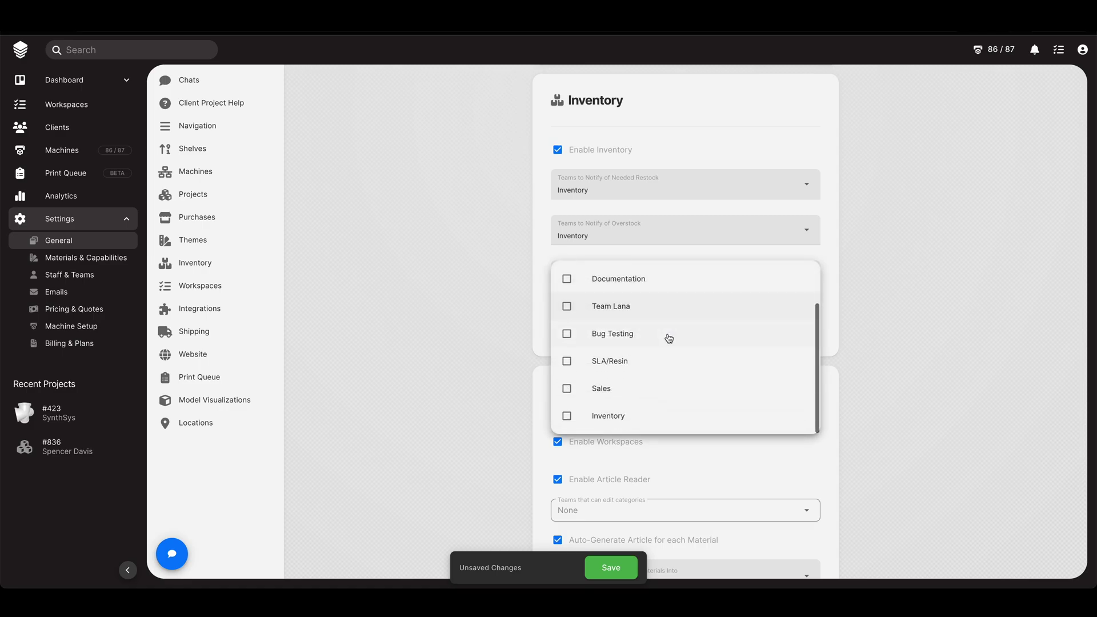
{"action": "scroll", "coordinate": [609, 299], "scroll_direction": "up", "scroll_amount": 2}
{"action": "left_click", "coordinate": [570, 281]}
{"action": "left_click", "coordinate": [472, 286]}
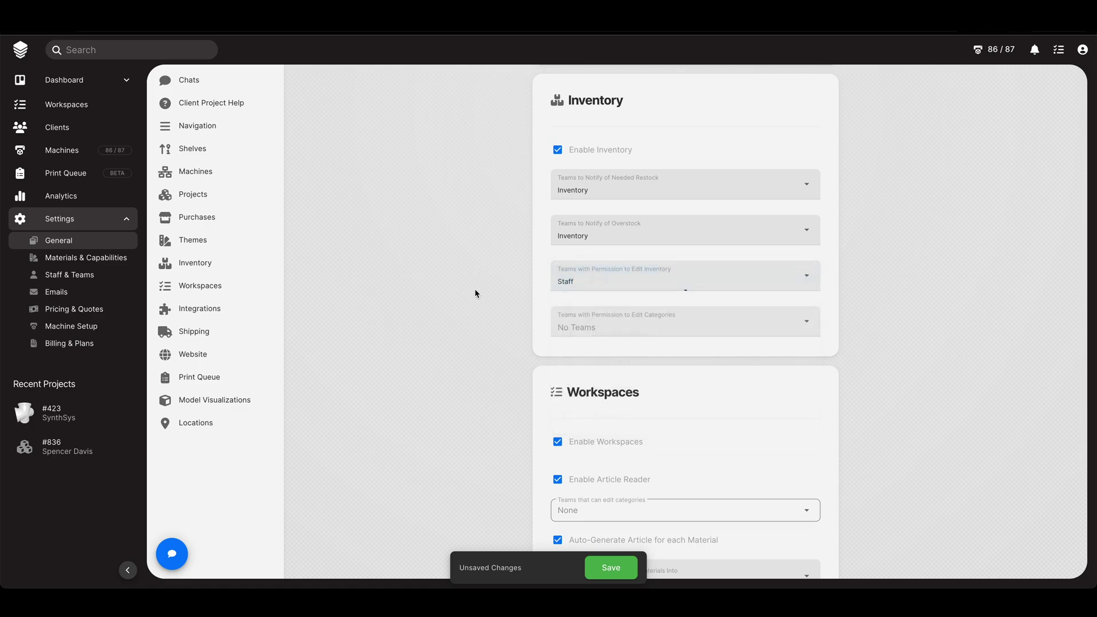
{"action": "left_click", "coordinate": [808, 323]}
{"action": "left_click", "coordinate": [580, 328]}
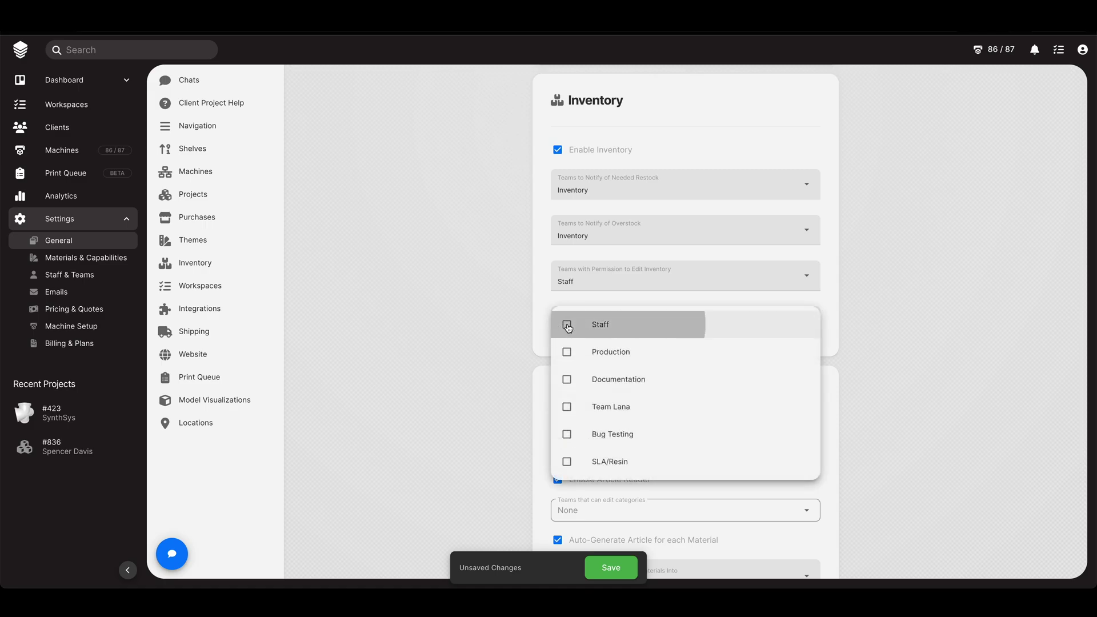
{"action": "left_click", "coordinate": [472, 330]}
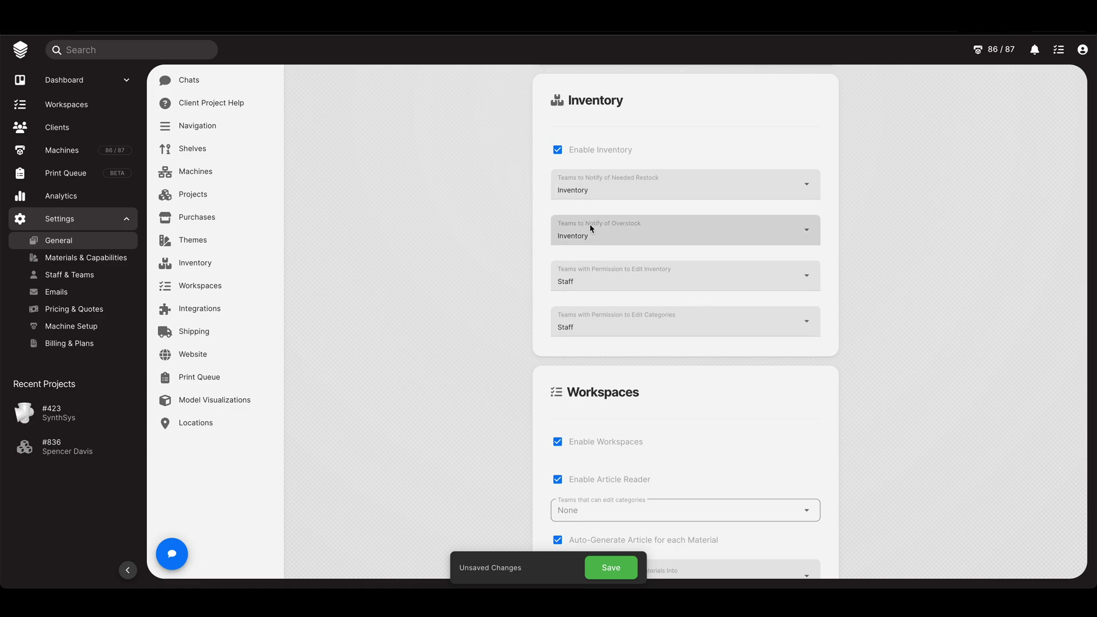
{"action": "left_click", "coordinate": [611, 567]}
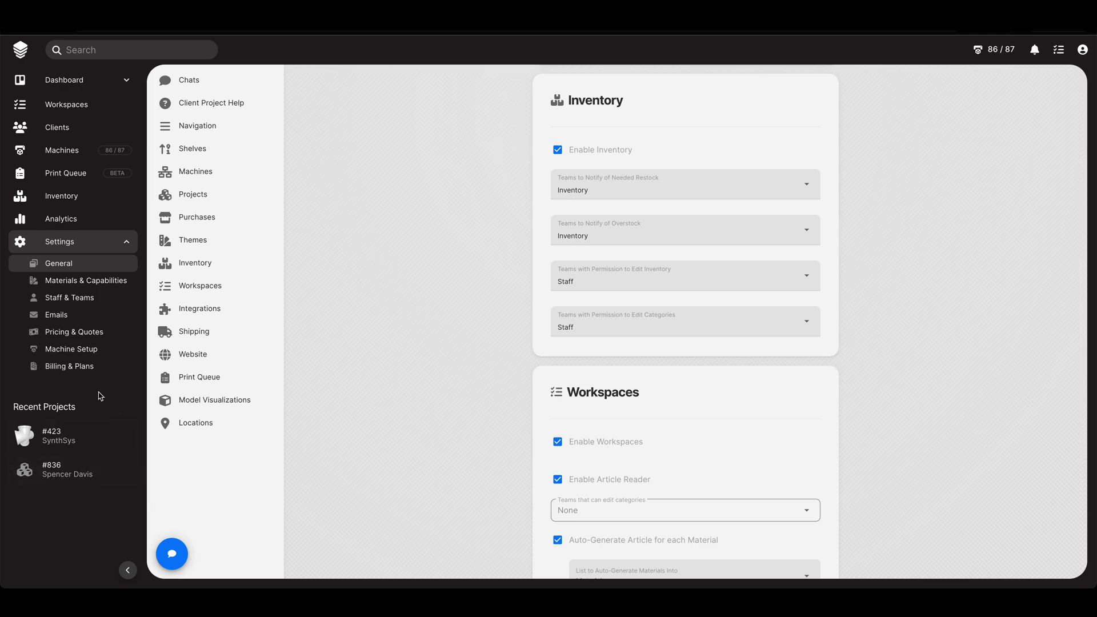
- Lower High Temp Resin's current stock to 3 and confirm the low-stock alert in notifications
{"action": "left_click", "coordinate": [56, 201]}
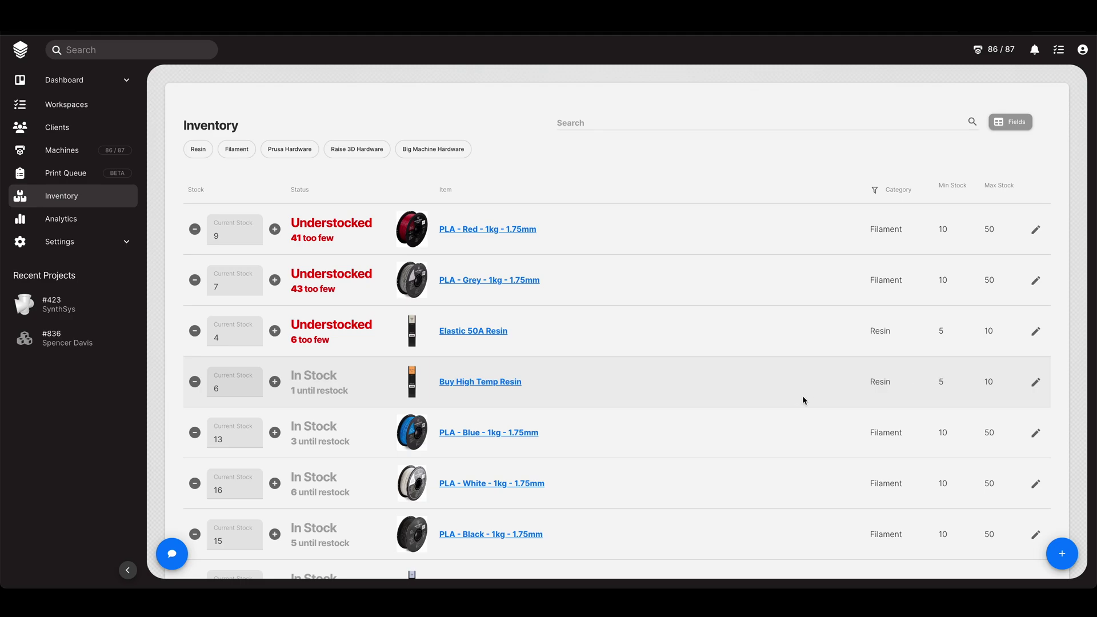
{"action": "double_click", "coordinate": [207, 390]}
{"action": "type", "text": "3"}
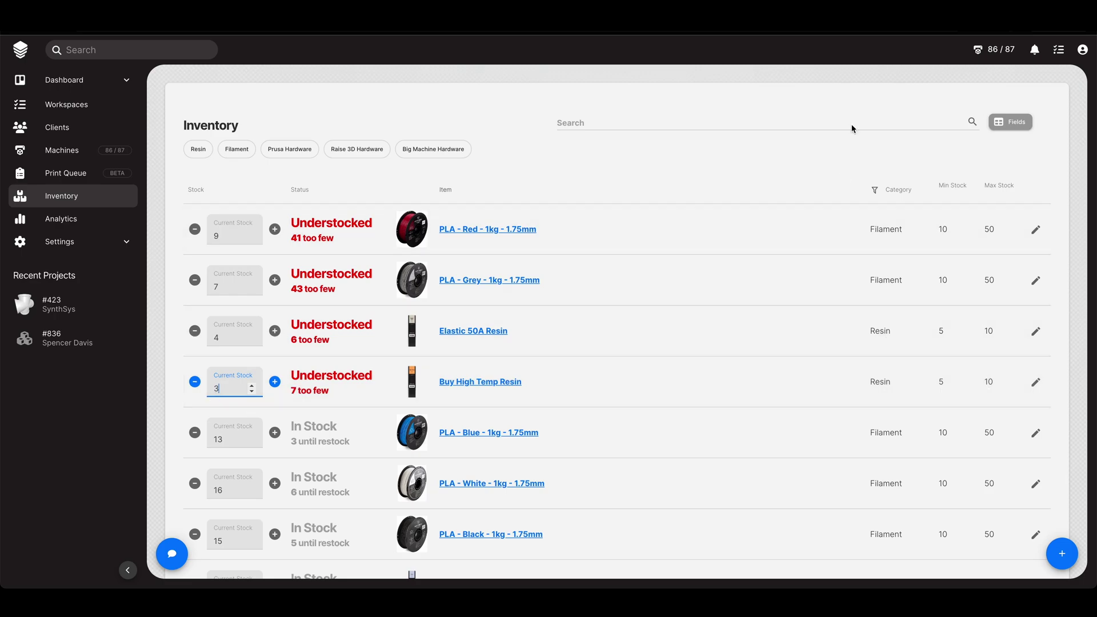
{"action": "left_click", "coordinate": [899, 82]}
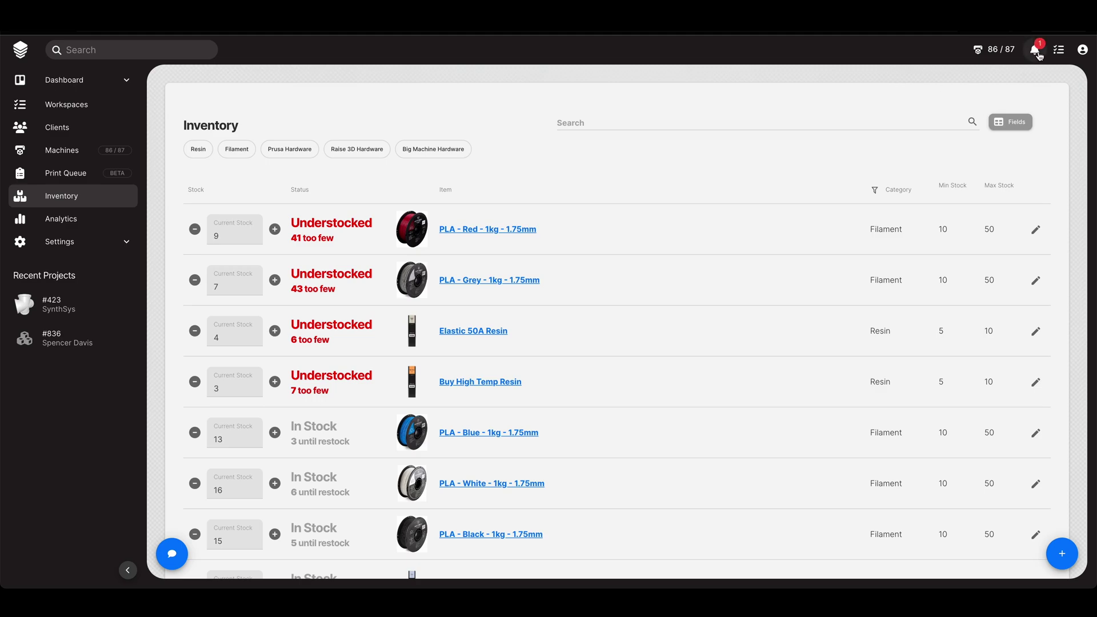
{"action": "left_click", "coordinate": [1037, 52]}
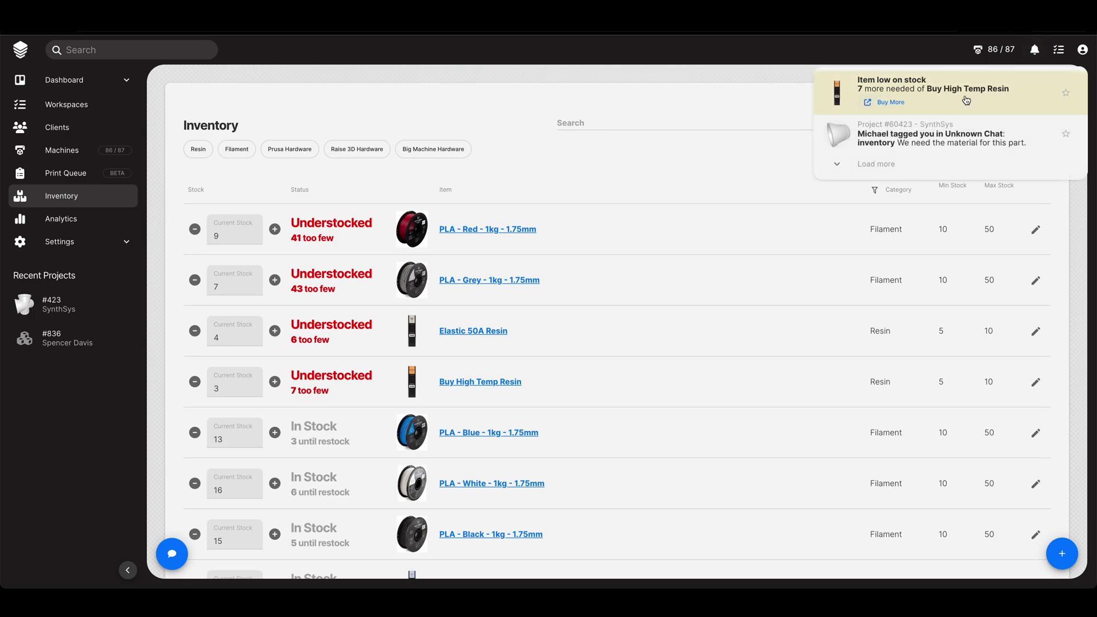
{"action": "left_click", "coordinate": [725, 83]}
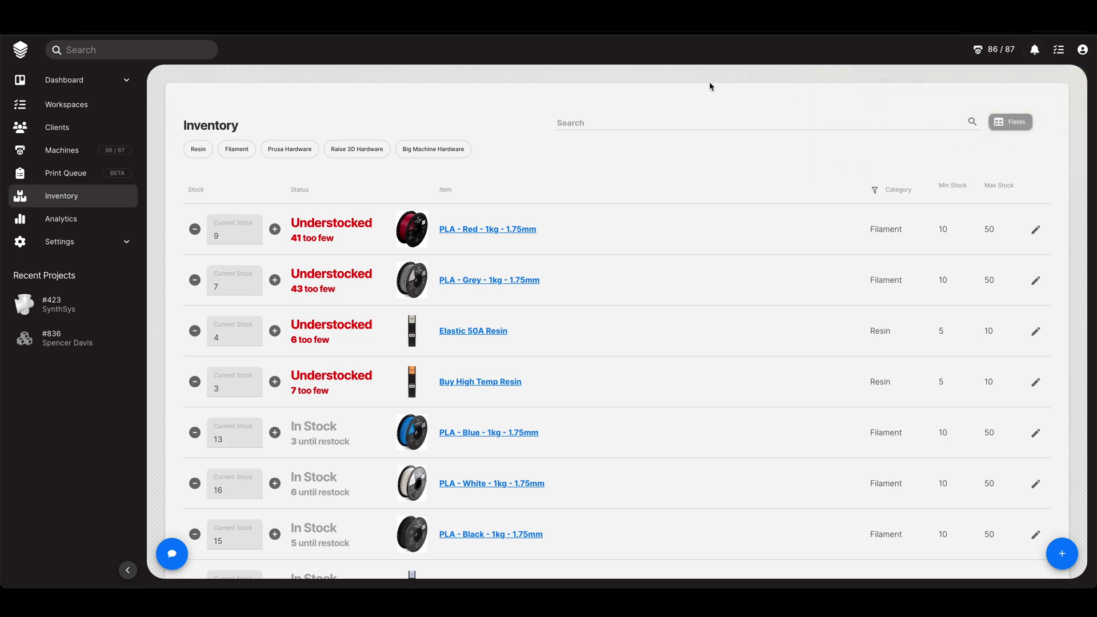
- Go to Settings > Staff & Teams and scroll to the teams list
{"action": "left_click", "coordinate": [108, 241]}
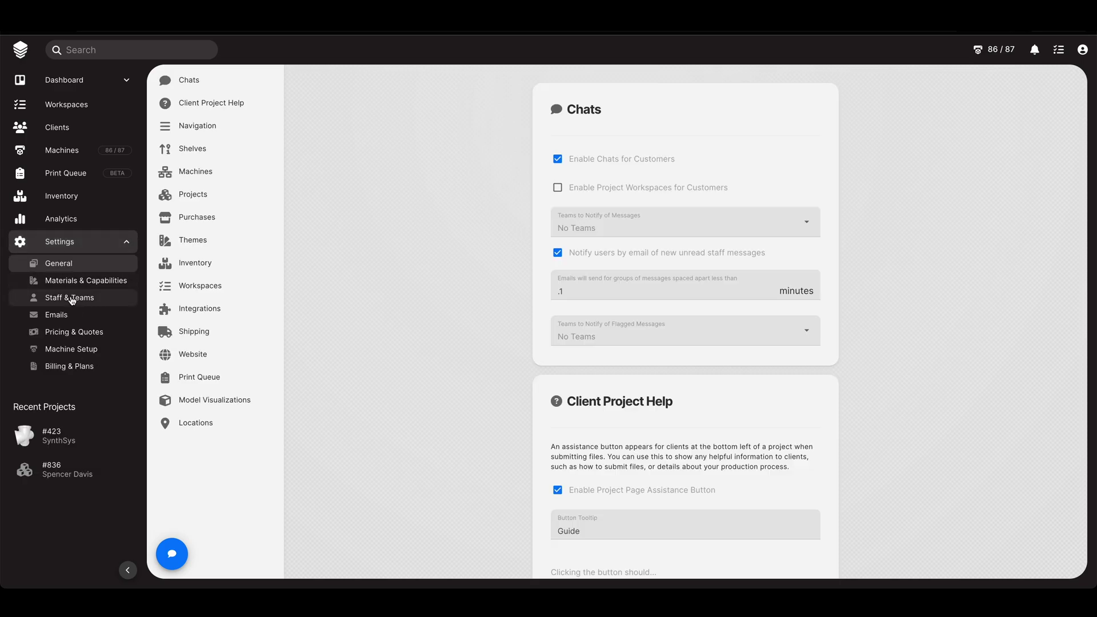
{"action": "left_click", "coordinate": [77, 297]}
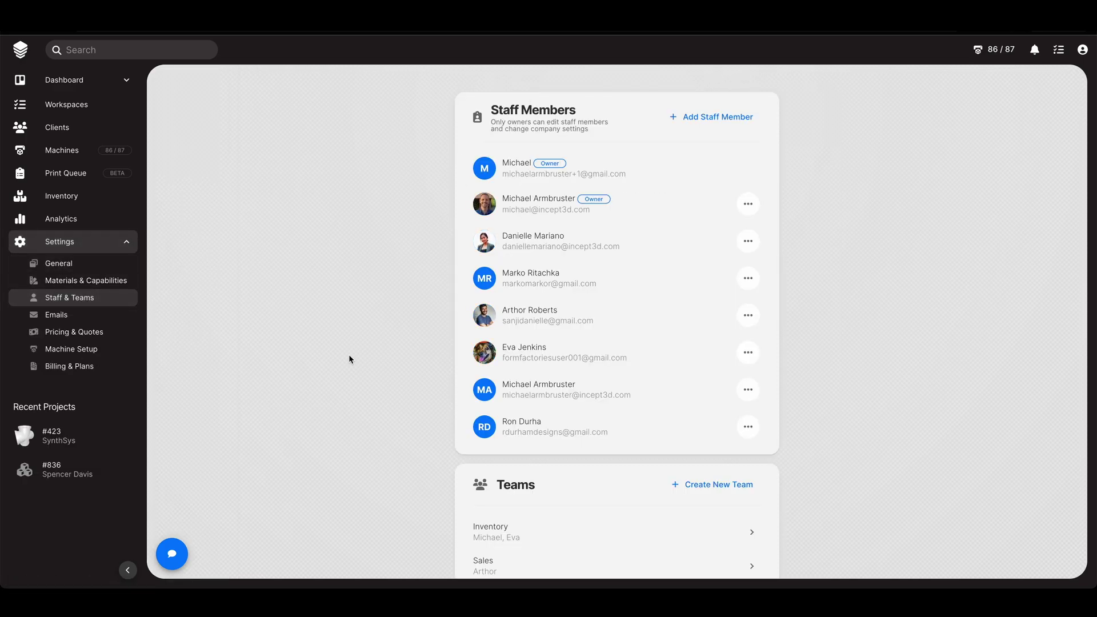
{"action": "scroll", "coordinate": [350, 359], "scroll_direction": "down", "scroll_amount": 3}
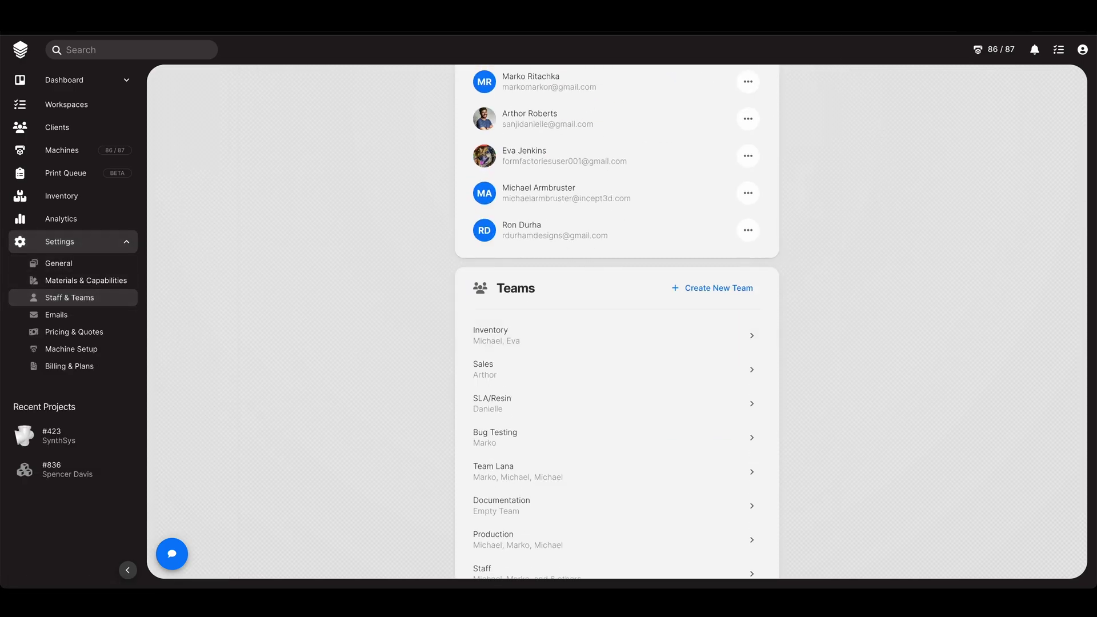